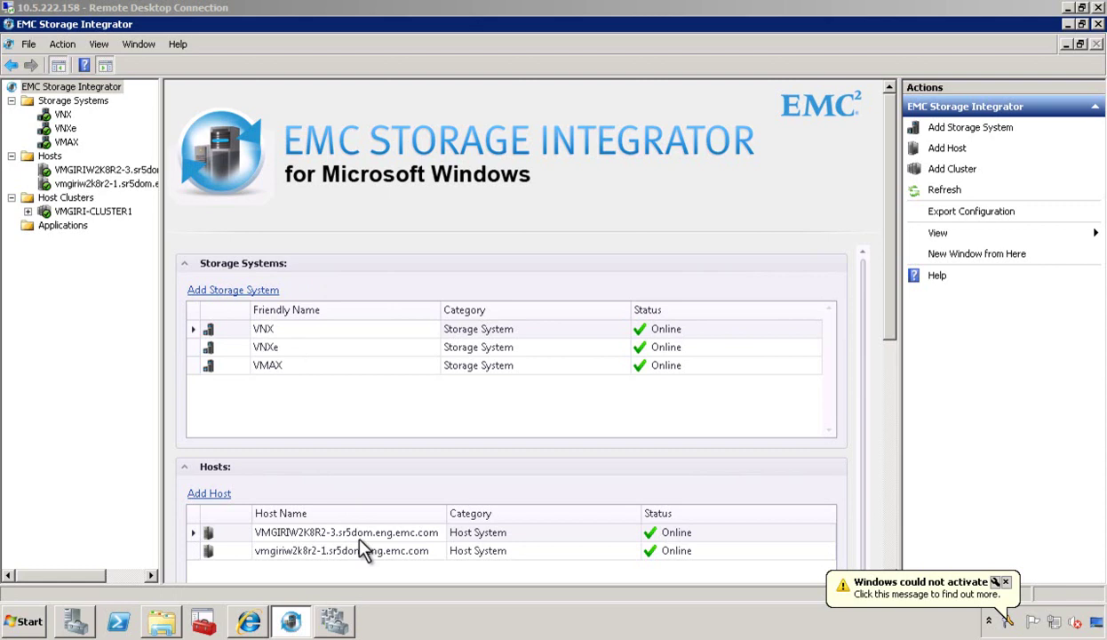
# Register a CLARiiON-CX4 storage system named CX4, entering its connection credentials.
pyautogui.click(957, 130)
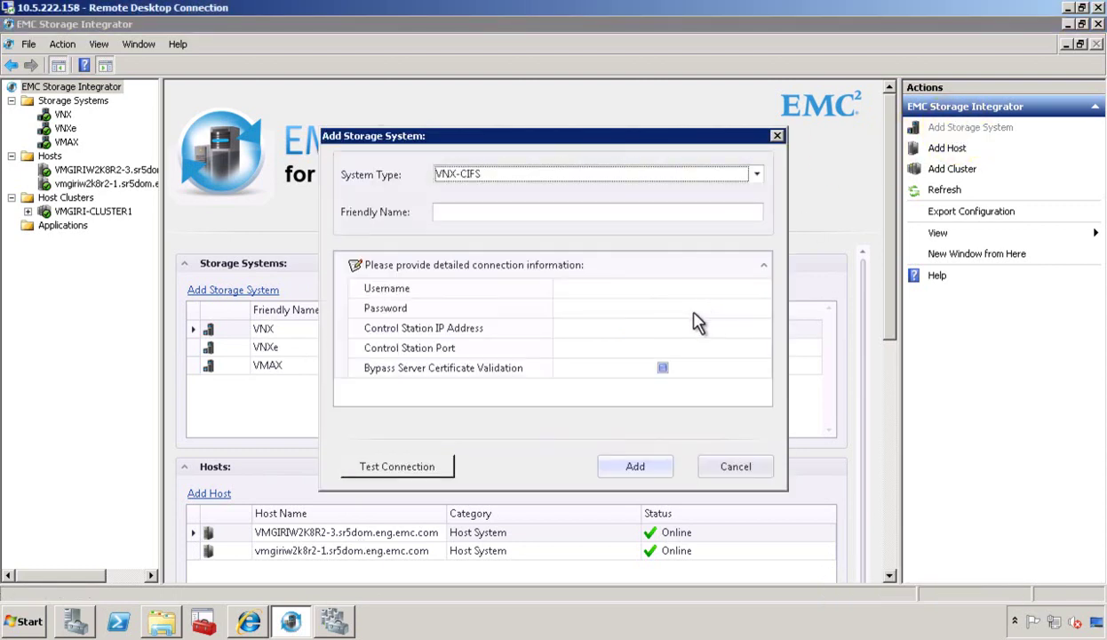
pyautogui.click(757, 177)
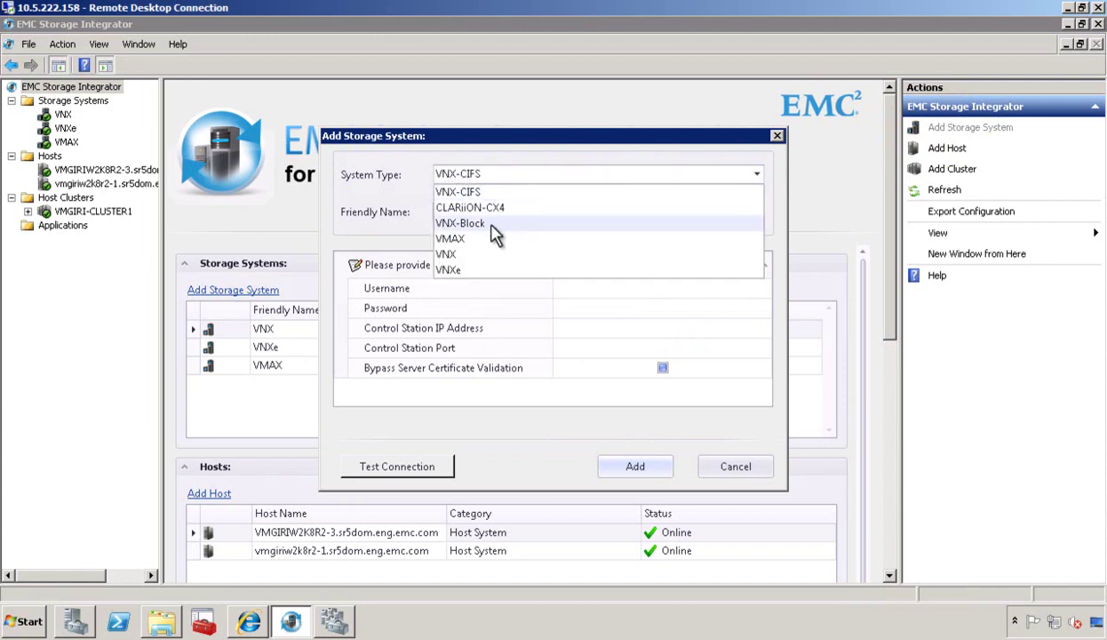
pyautogui.click(471, 207)
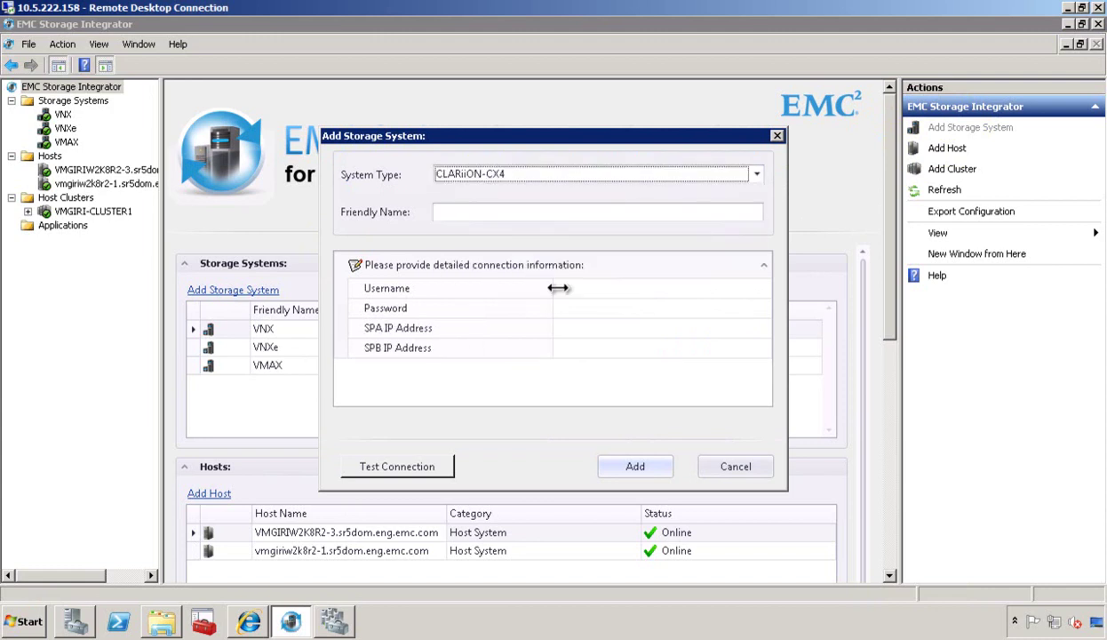
pyautogui.click(497, 213)
pyautogui.write('CX4')
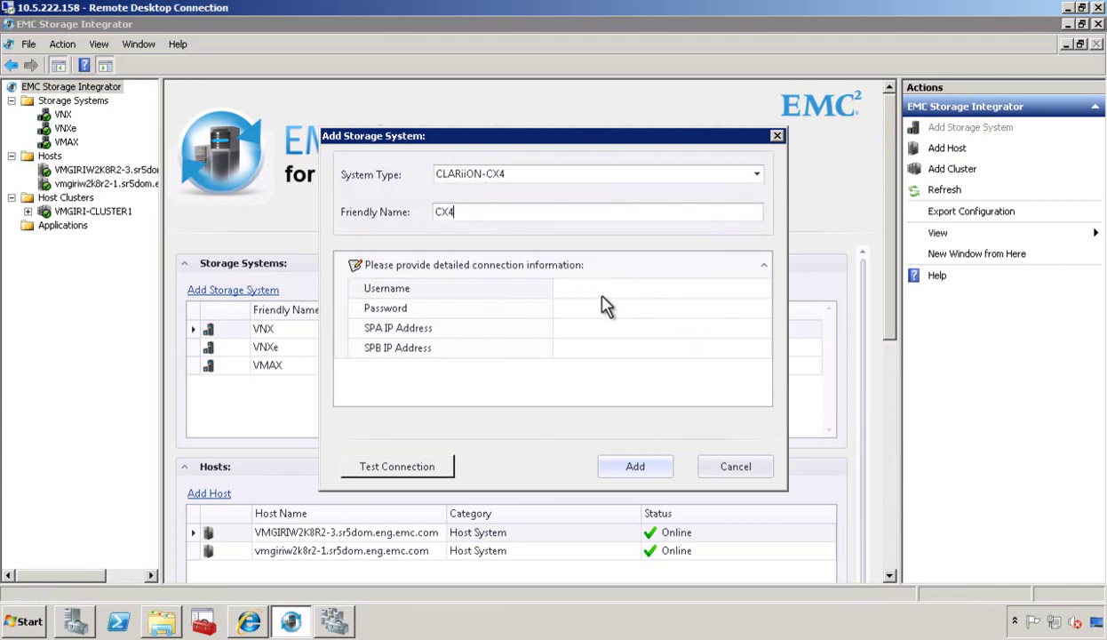
pyautogui.click(602, 293)
pyautogui.write('g')
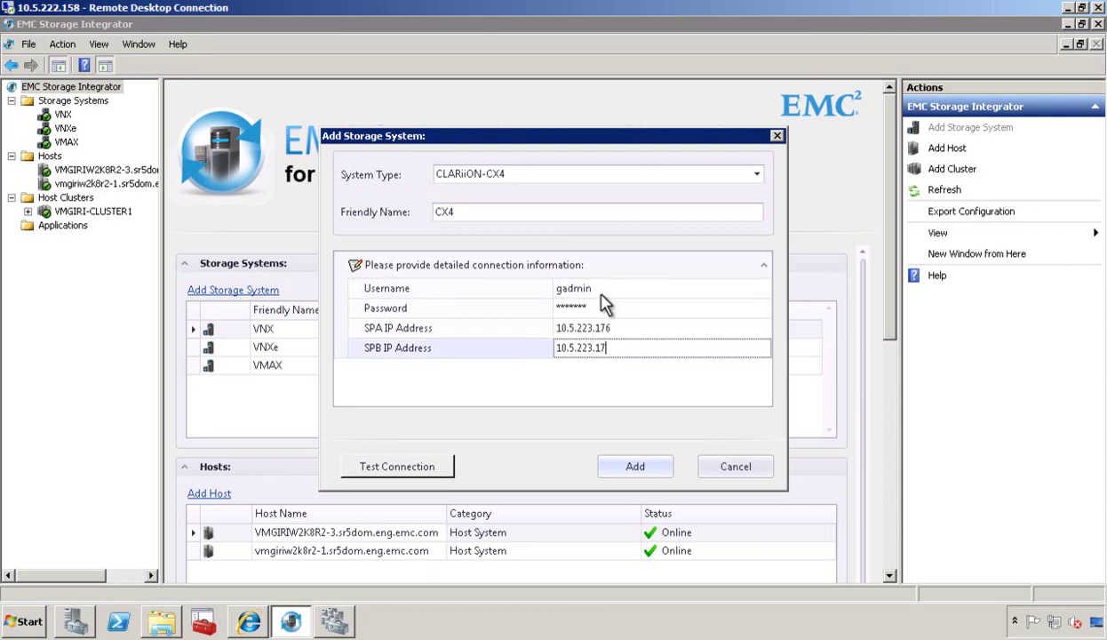
pyautogui.write('77')
pyautogui.click(632, 466)
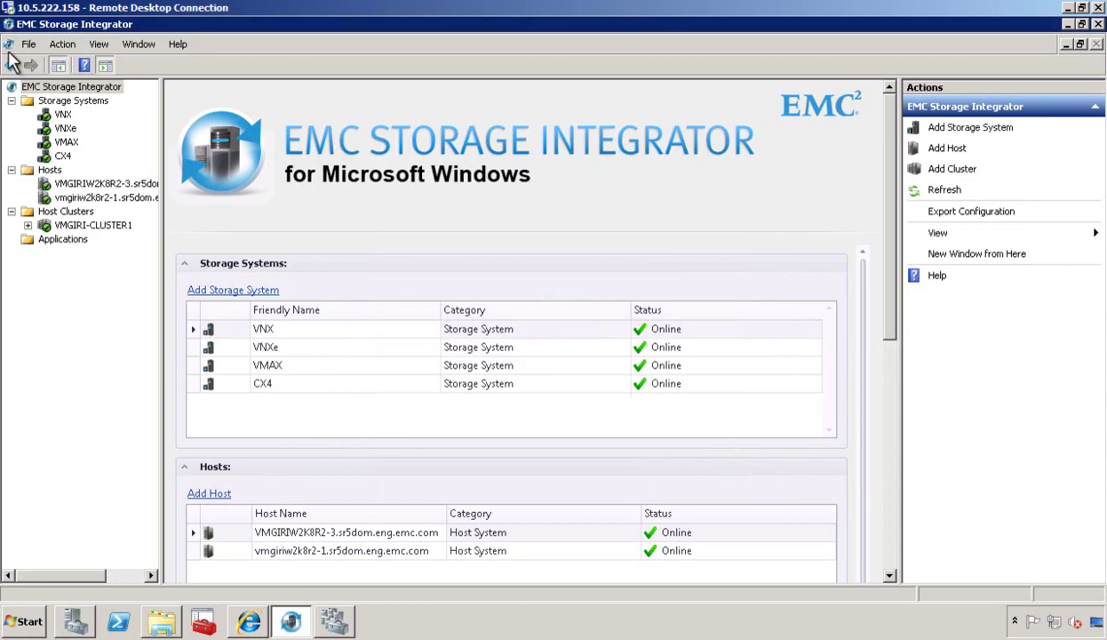
# Browse CX4's SILVER POOL LUNs and VNX's /FileSystem1 shares, then switch VNX to Block View.
pyautogui.click(62, 157)
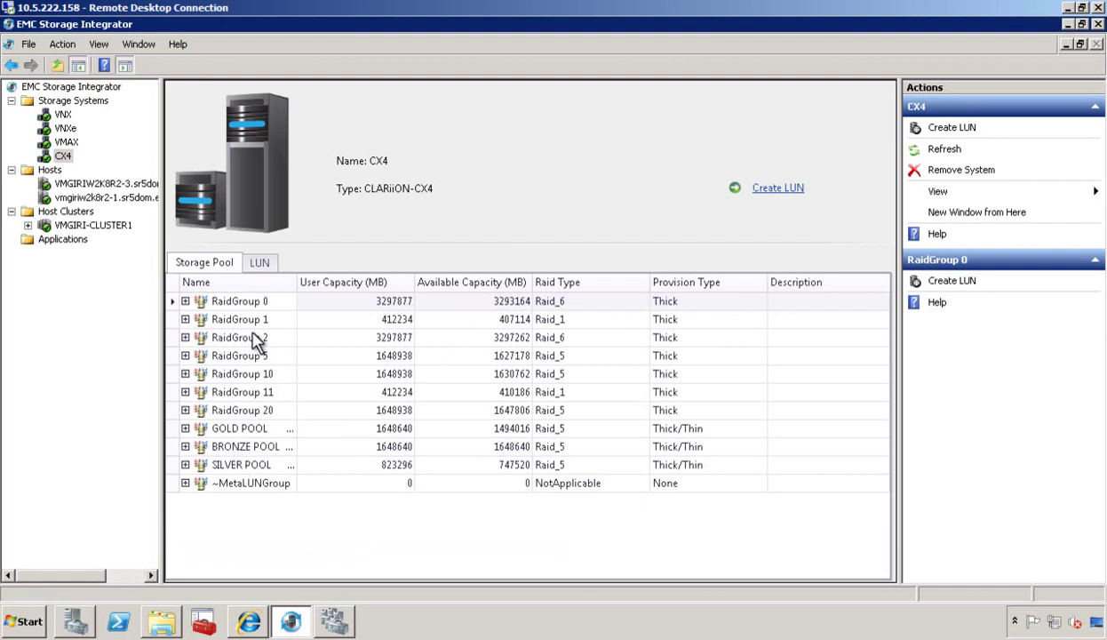
pyautogui.click(185, 463)
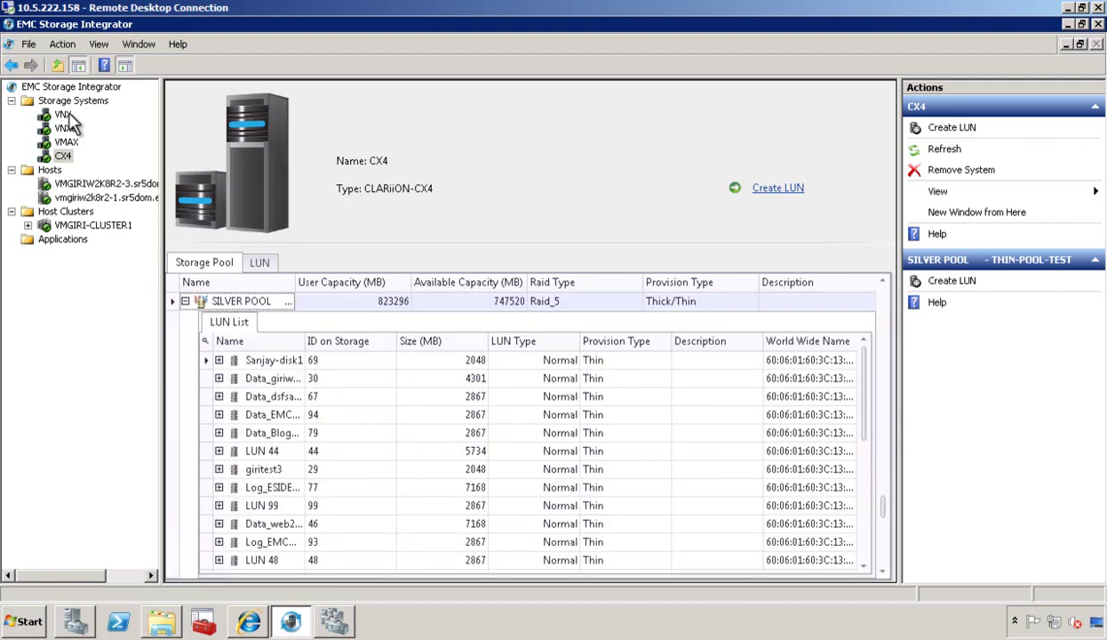
pyautogui.click(64, 115)
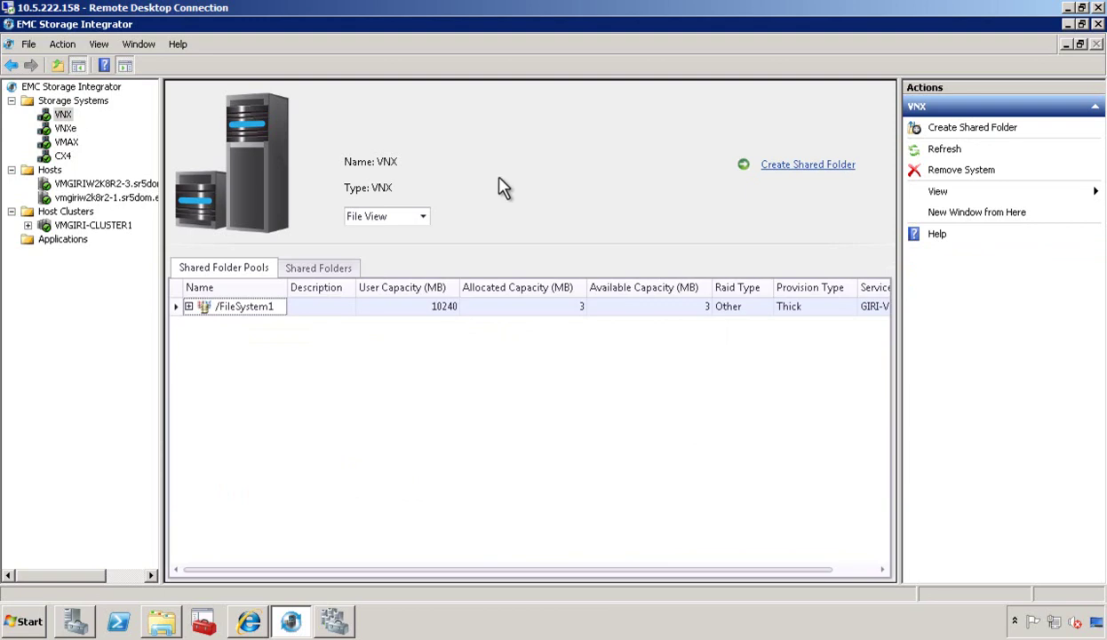
pyautogui.click(188, 307)
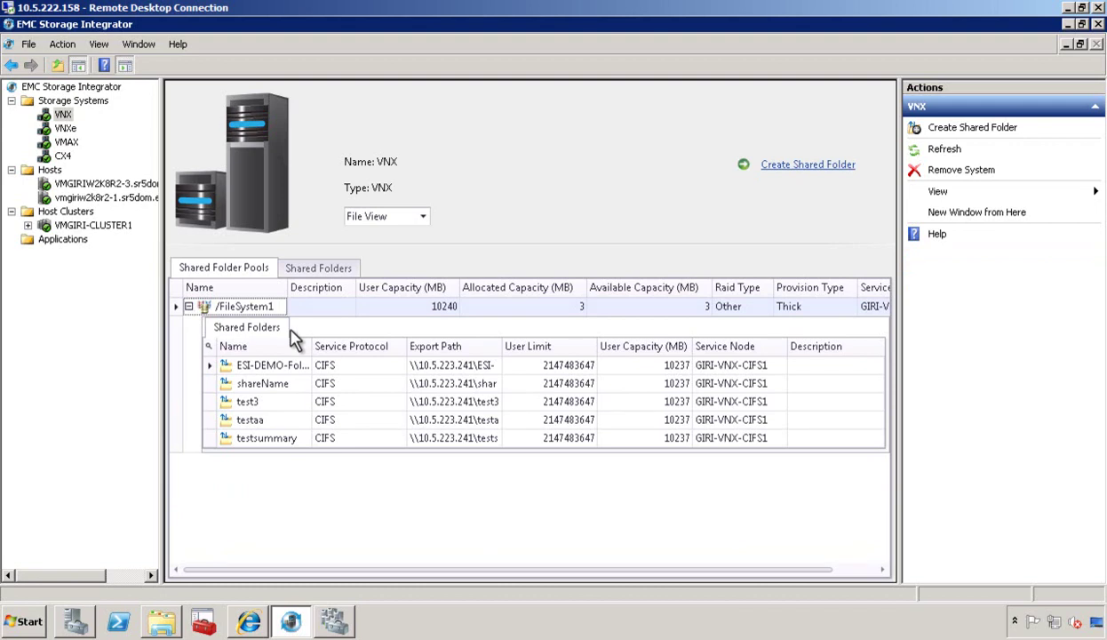
pyautogui.click(423, 216)
pyautogui.click(402, 238)
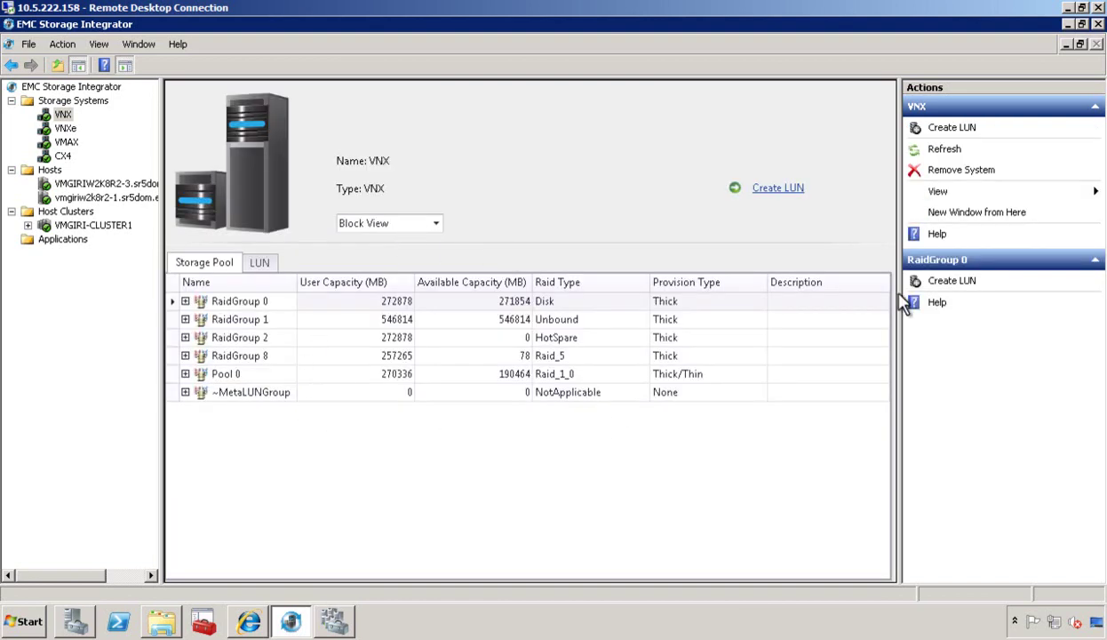
# Show the disk list of host VMGIRIW2K8R2-3.sr5dom.eng.emc.com.
pyautogui.click(82, 182)
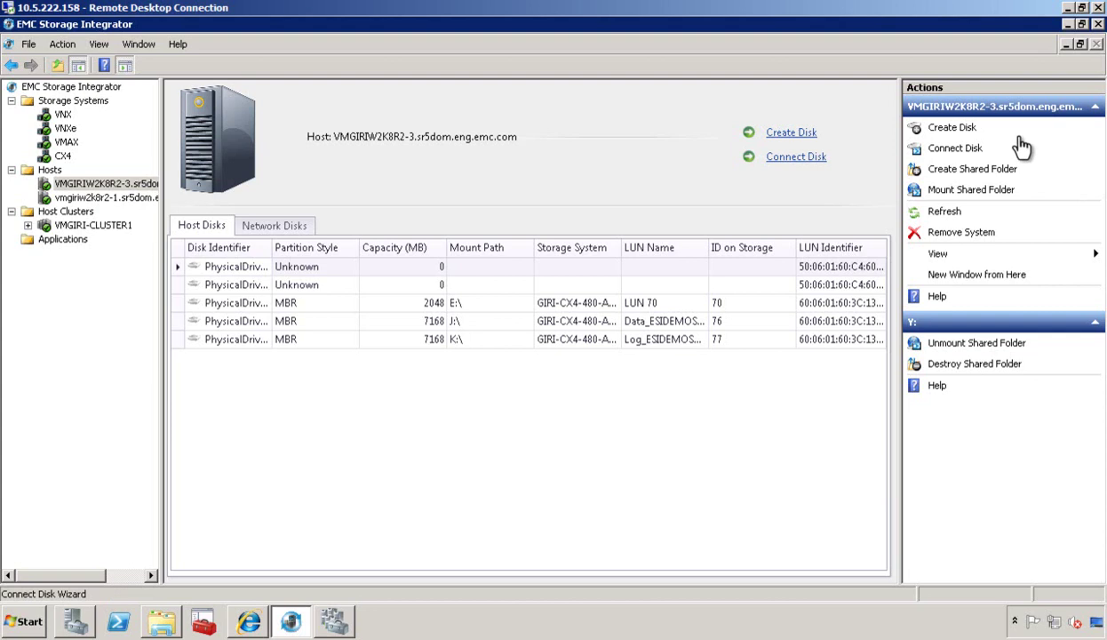
# Start a new disk on the CX4 storage system using SILVER POOL.
pyautogui.click(953, 133)
pyautogui.click(439, 214)
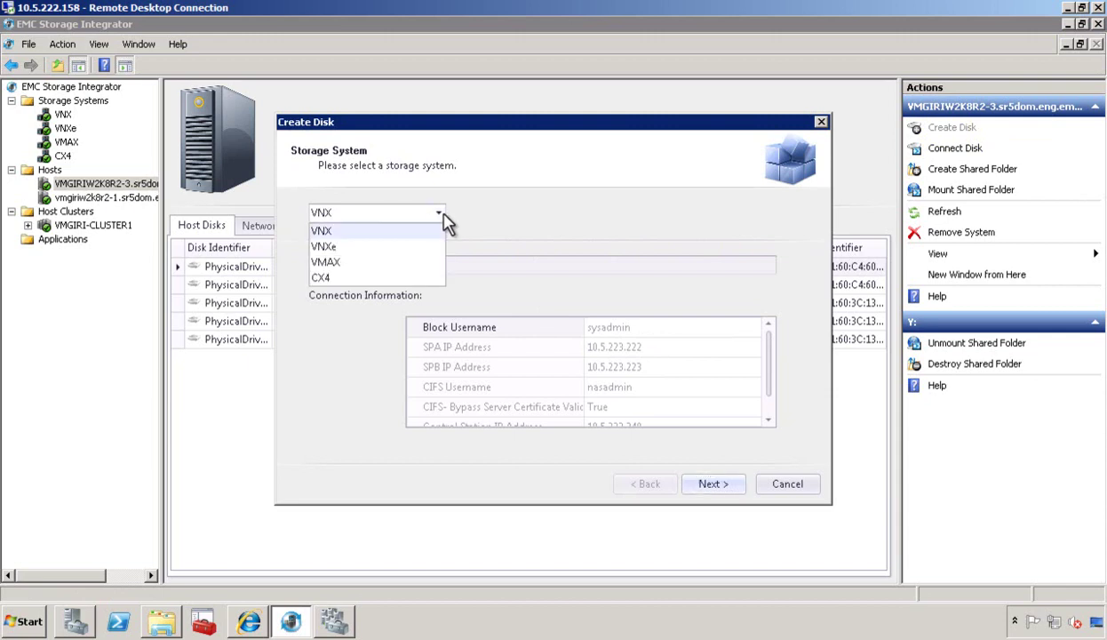
pyautogui.click(358, 280)
pyautogui.click(707, 484)
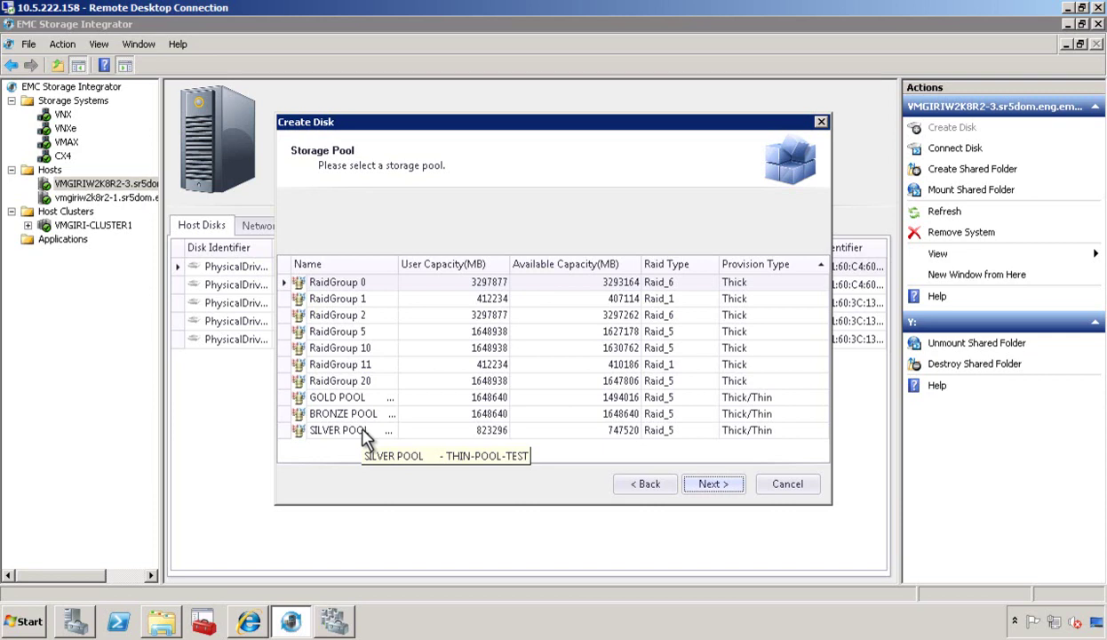
pyautogui.click(364, 433)
pyautogui.click(702, 484)
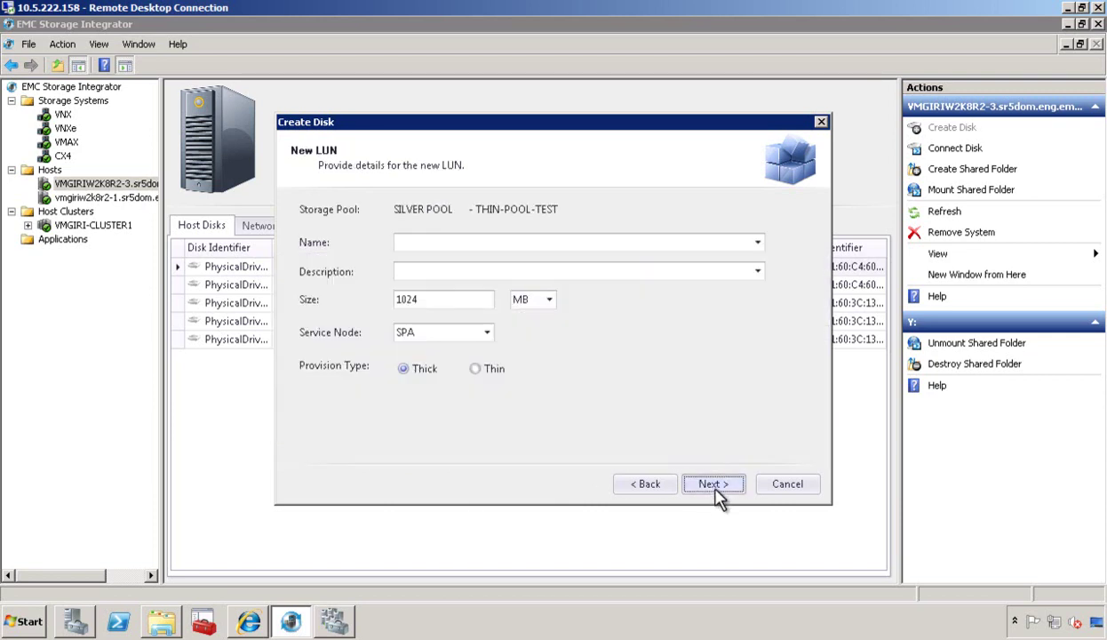
# Define the LUN ESI-DEMO-DISK1 as 2048 MB, thin provisioned, on service node SPA.
pyautogui.click(433, 249)
pyautogui.write('ESI-DEMO-DISK1')
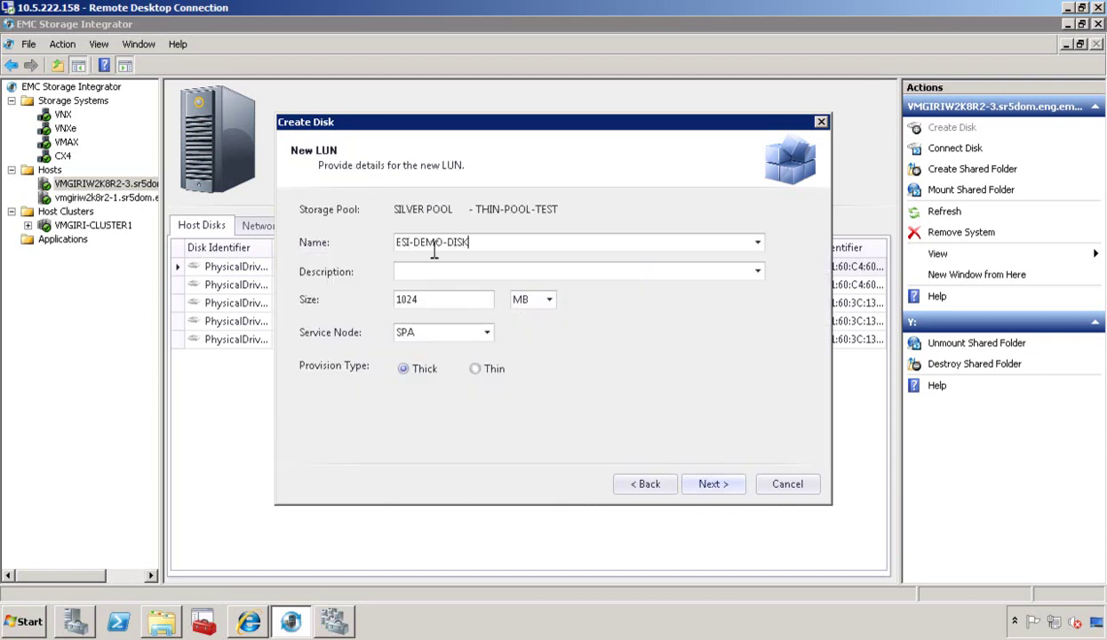
pyautogui.press('Tab')
pyautogui.press('Tab')
pyautogui.write('2048')
pyautogui.click(487, 334)
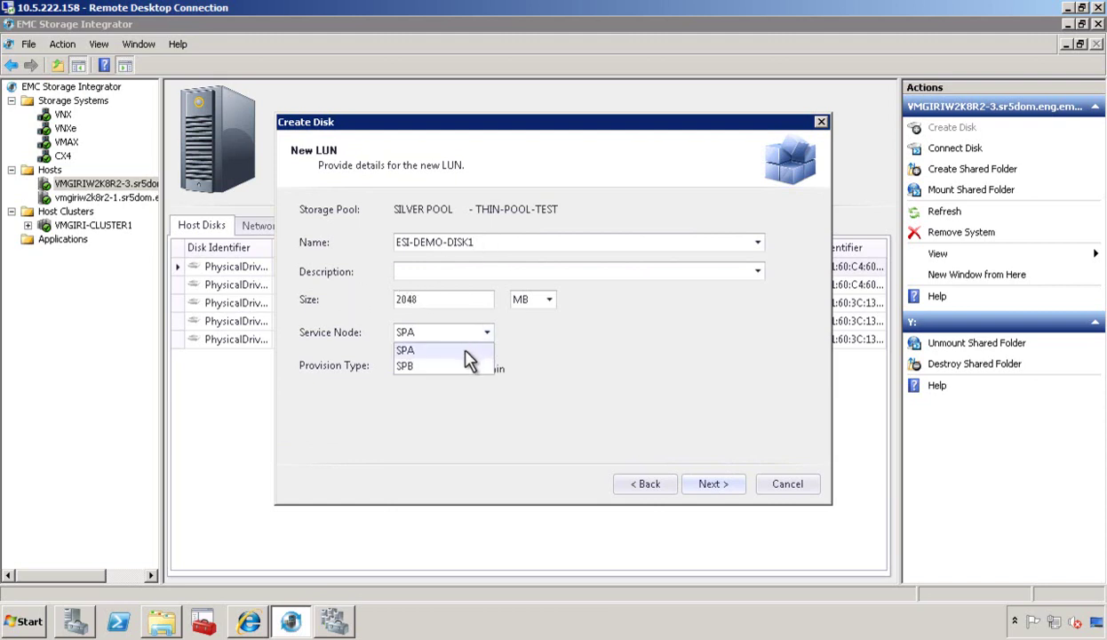
pyautogui.click(466, 349)
pyautogui.click(488, 370)
pyautogui.click(702, 478)
# Give the volume label ESI-DEMO-DISK1 and drive letter F, then review the settings.
pyautogui.click(443, 336)
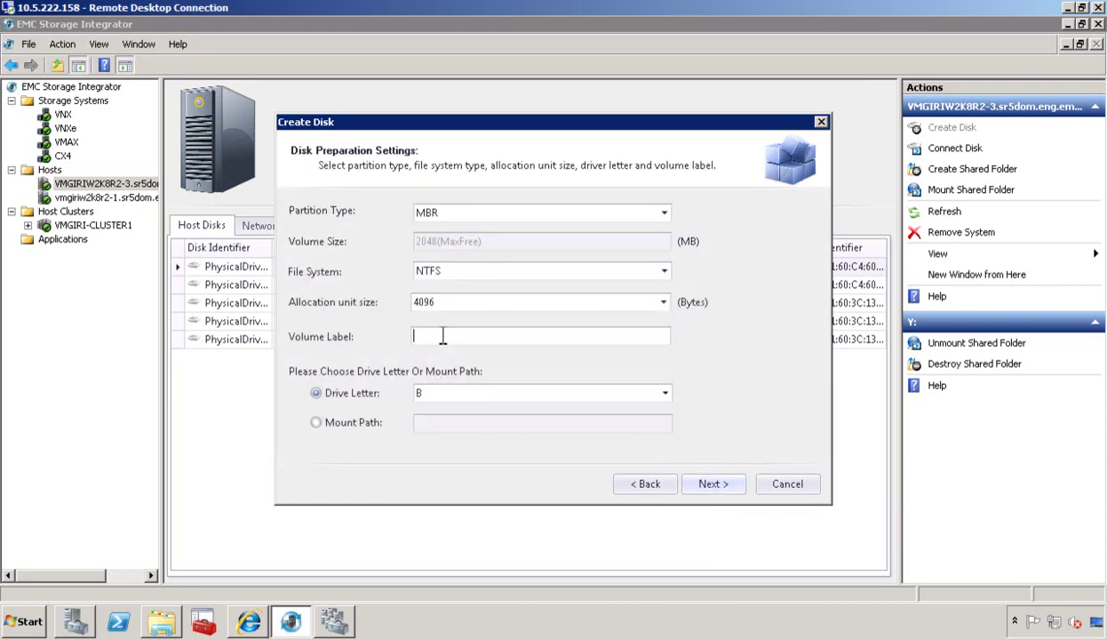
pyautogui.write('ESI-DEMO-DISK1')
pyautogui.click(665, 393)
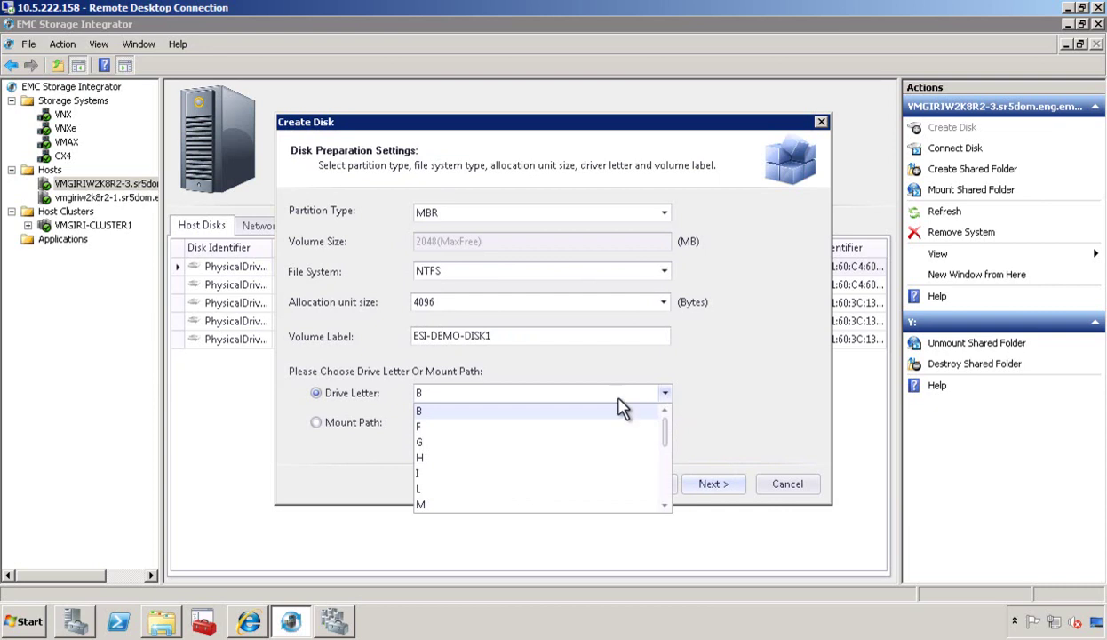
pyautogui.click(536, 426)
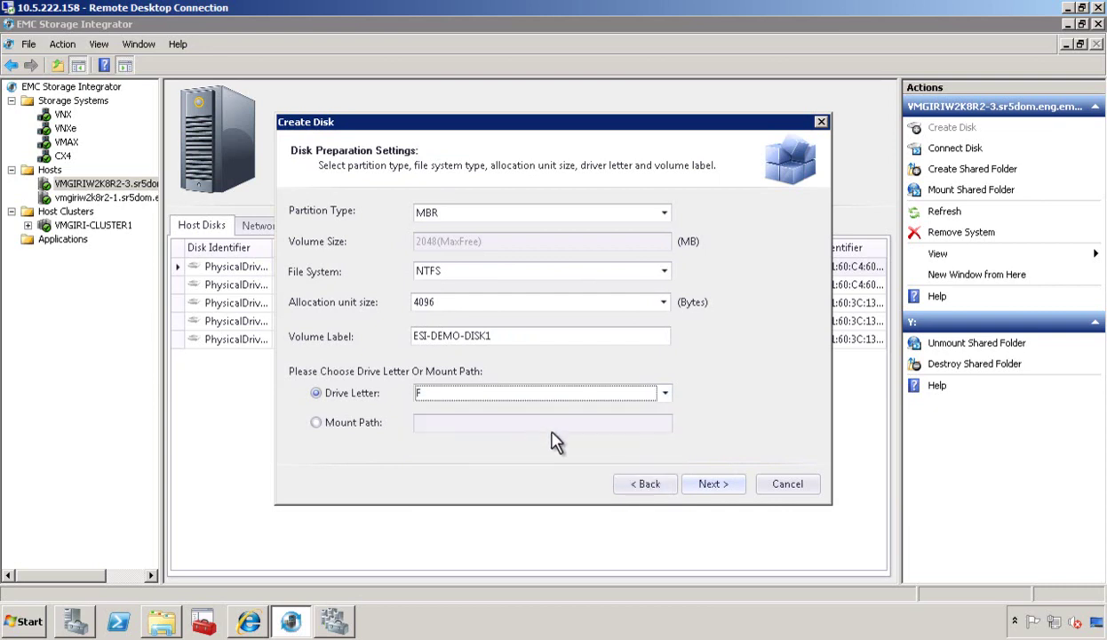
pyautogui.click(708, 486)
pyautogui.scroll(-5, 822, 391)
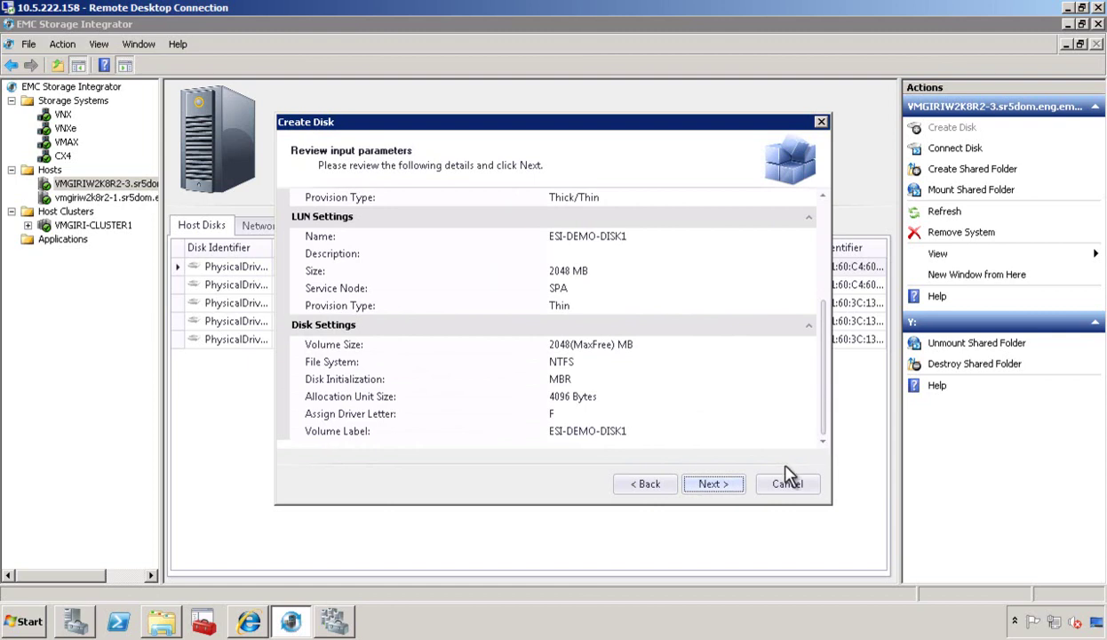
# Confirm the review and finish creating ESI-DEMO-DISK1 as a 2048 MB disk on F:.
pyautogui.click(724, 488)
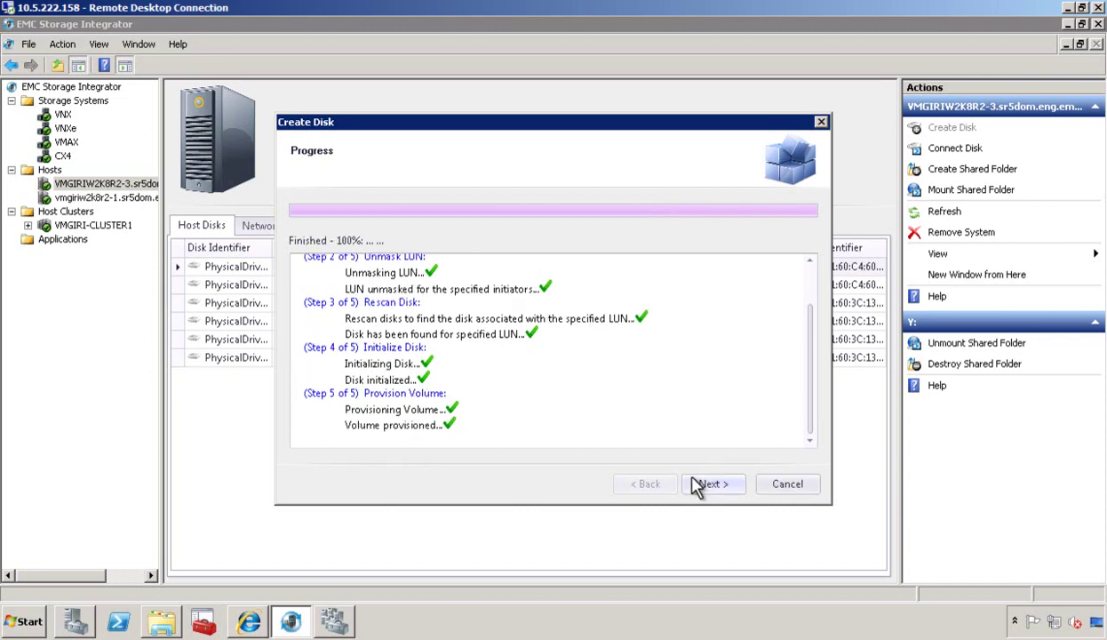
pyautogui.click(708, 485)
pyautogui.click(718, 485)
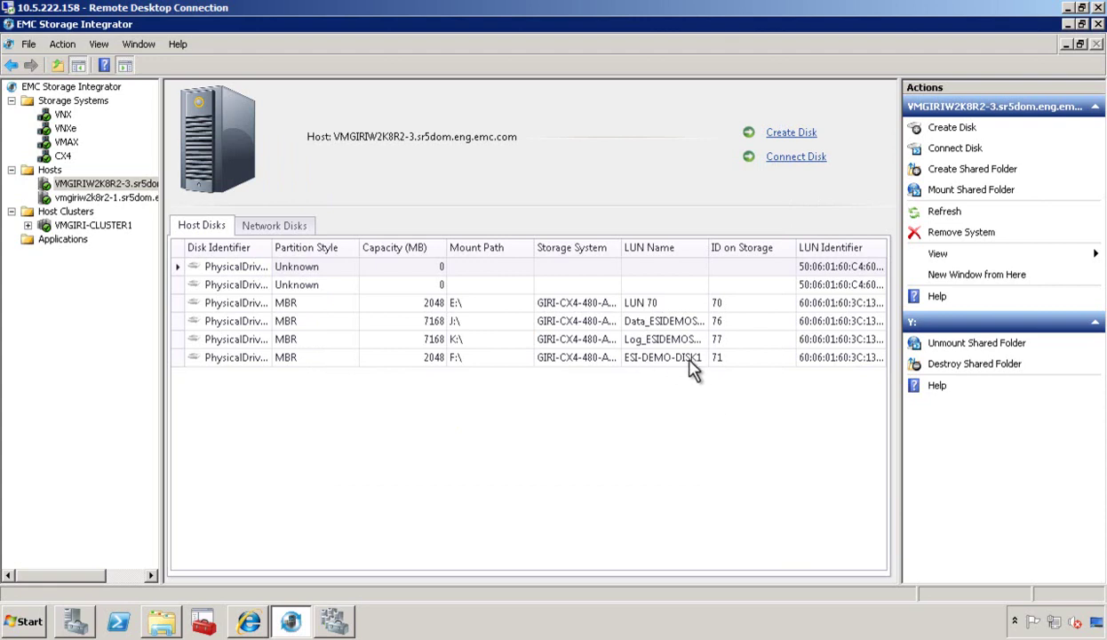
# Switch to Server Manager's Disk Management to check the new F: volume.
pyautogui.click(76, 624)
pyautogui.click(98, 584)
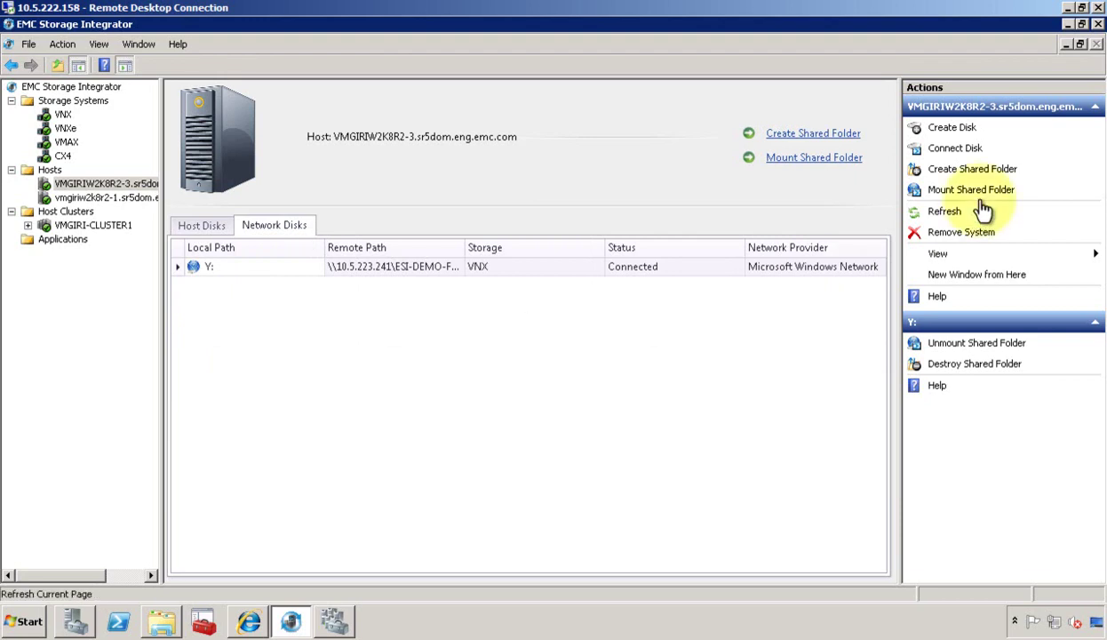
# Begin mounting a shared folder from VNX, selecting ESI-DEMO-Folder1.
pyautogui.click(976, 197)
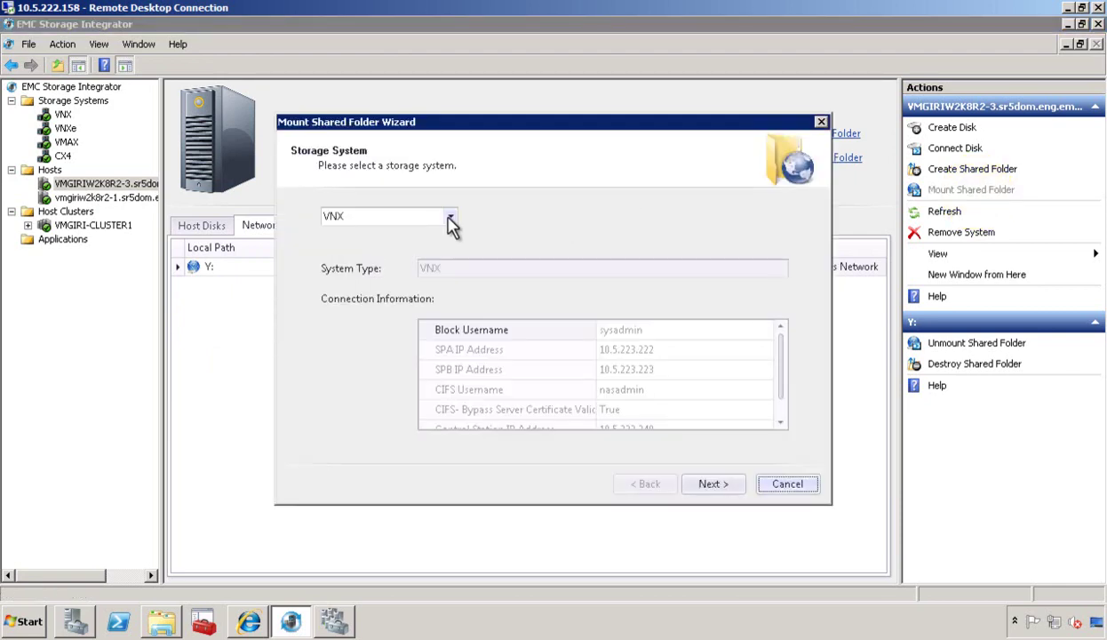
pyautogui.click(452, 225)
pyautogui.click(453, 235)
pyautogui.click(718, 484)
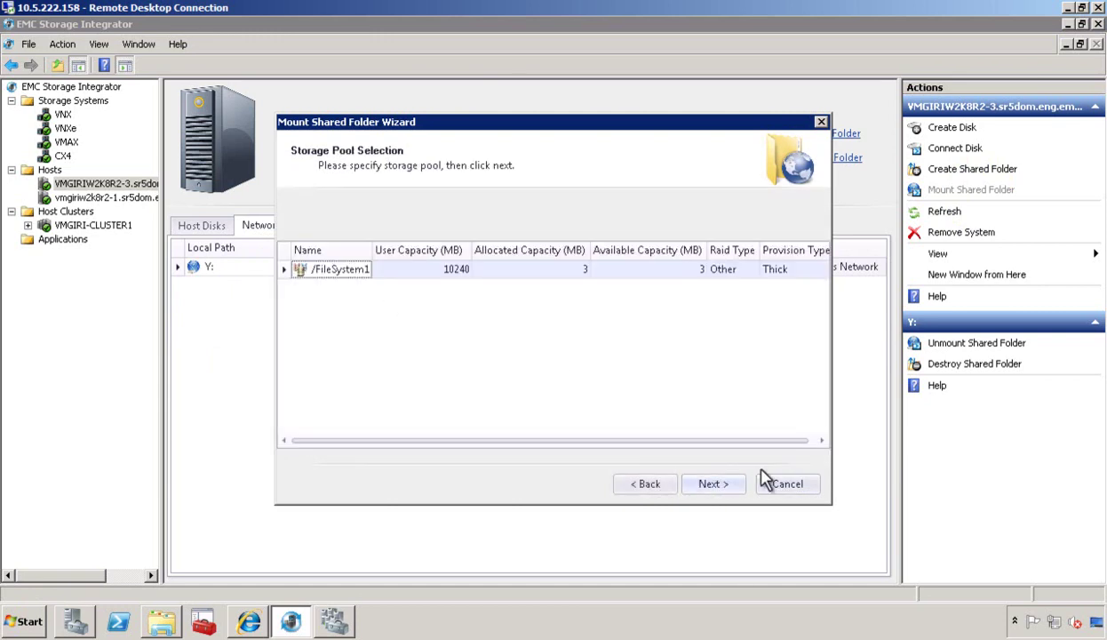
pyautogui.click(715, 486)
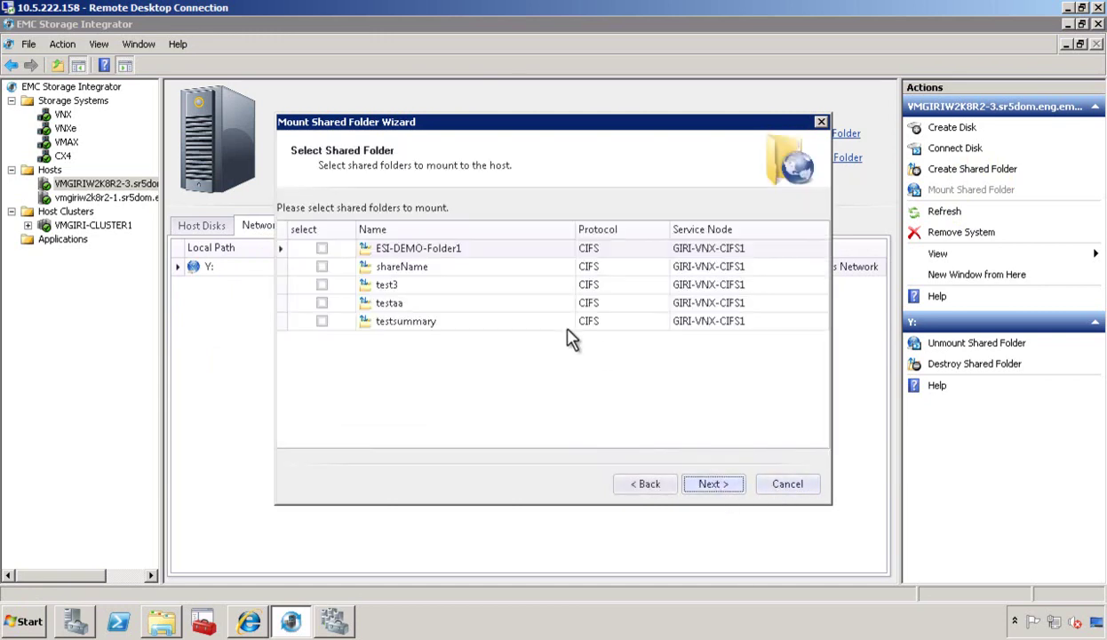
pyautogui.click(322, 249)
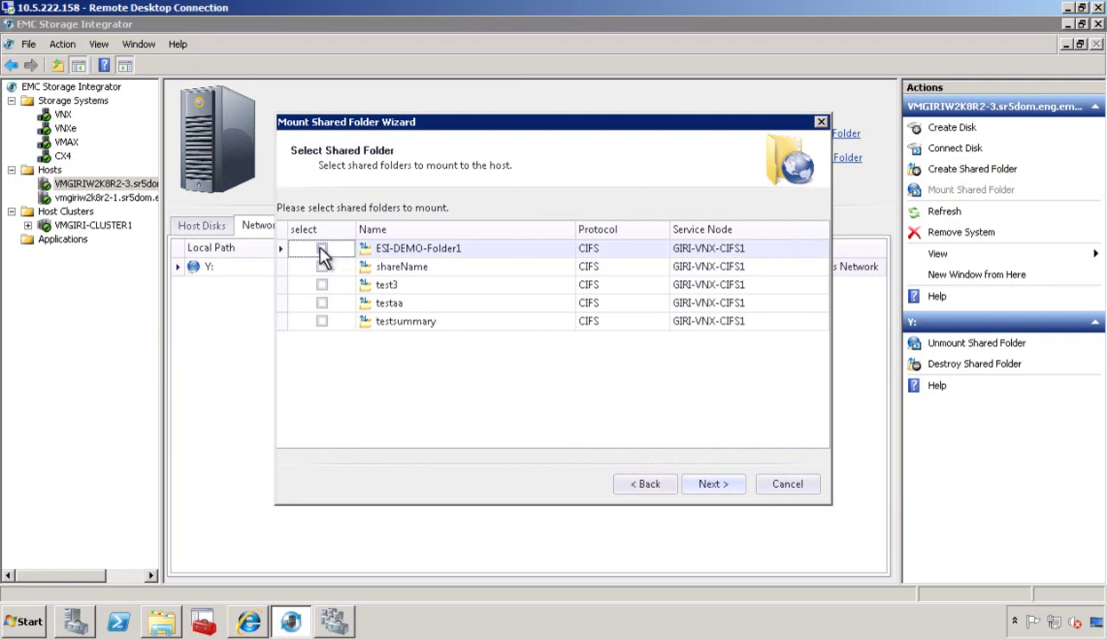
pyautogui.click(321, 250)
pyautogui.click(716, 490)
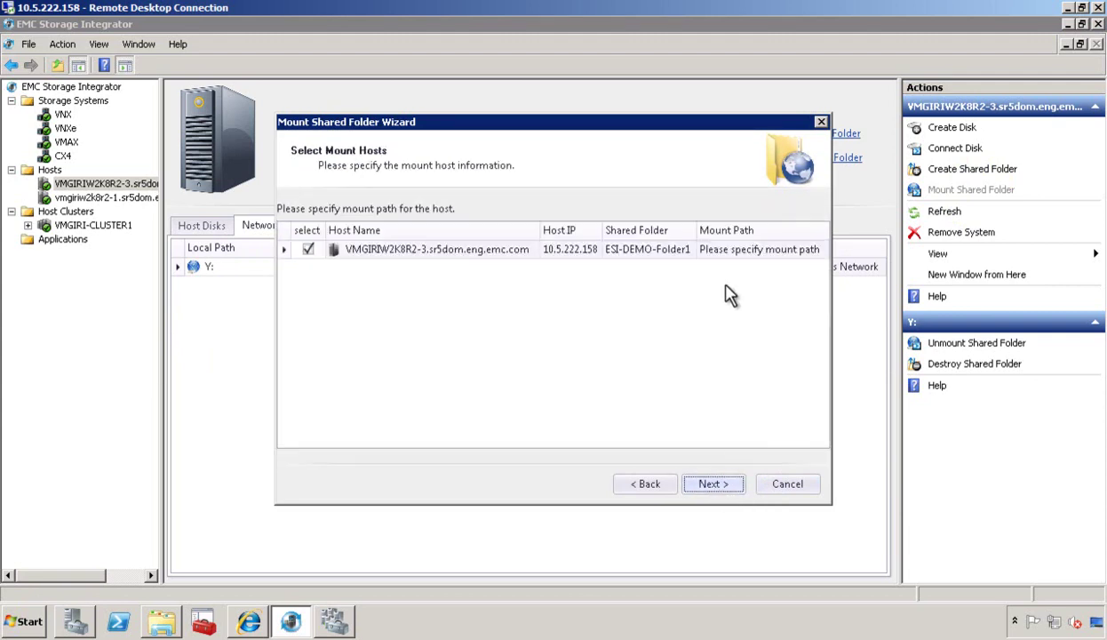
# Mount ESI-DEMO-Folder1 at path Z: with the account password and finish.
pyautogui.click(737, 251)
pyautogui.write('Z:')
pyautogui.click(708, 485)
pyautogui.click(418, 290)
pyautogui.write('*********')
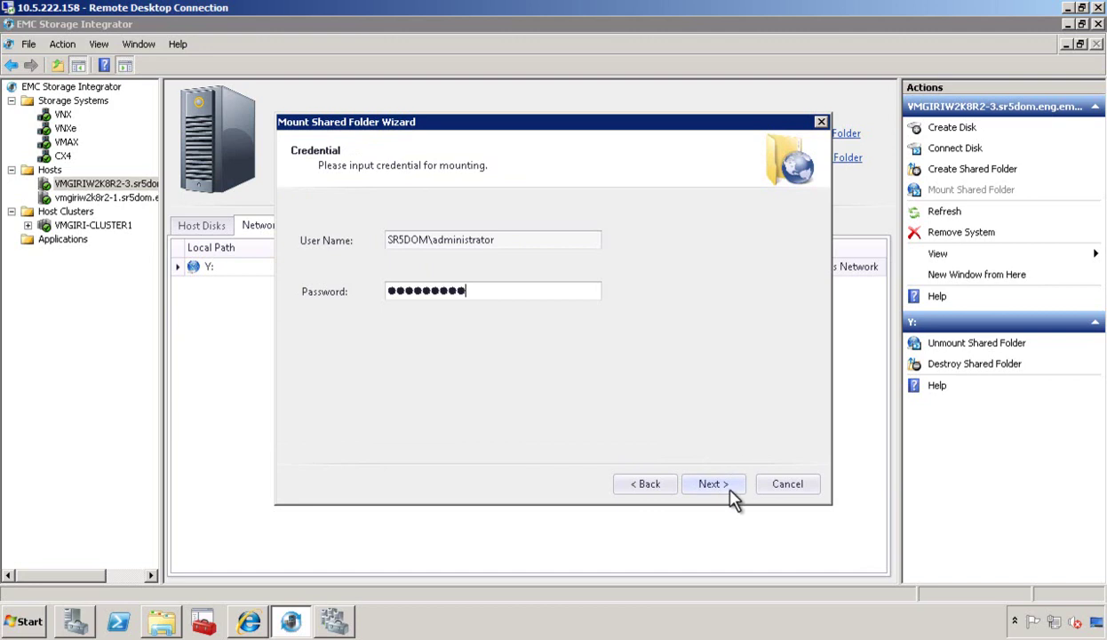
pyautogui.click(725, 494)
pyautogui.click(725, 494)
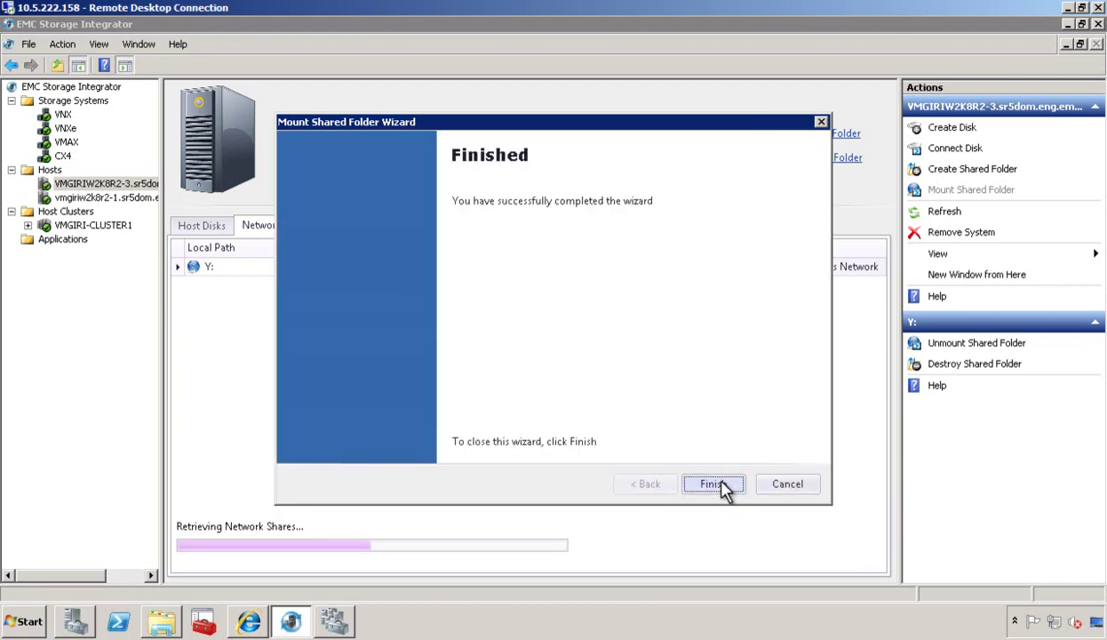
pyautogui.click(714, 483)
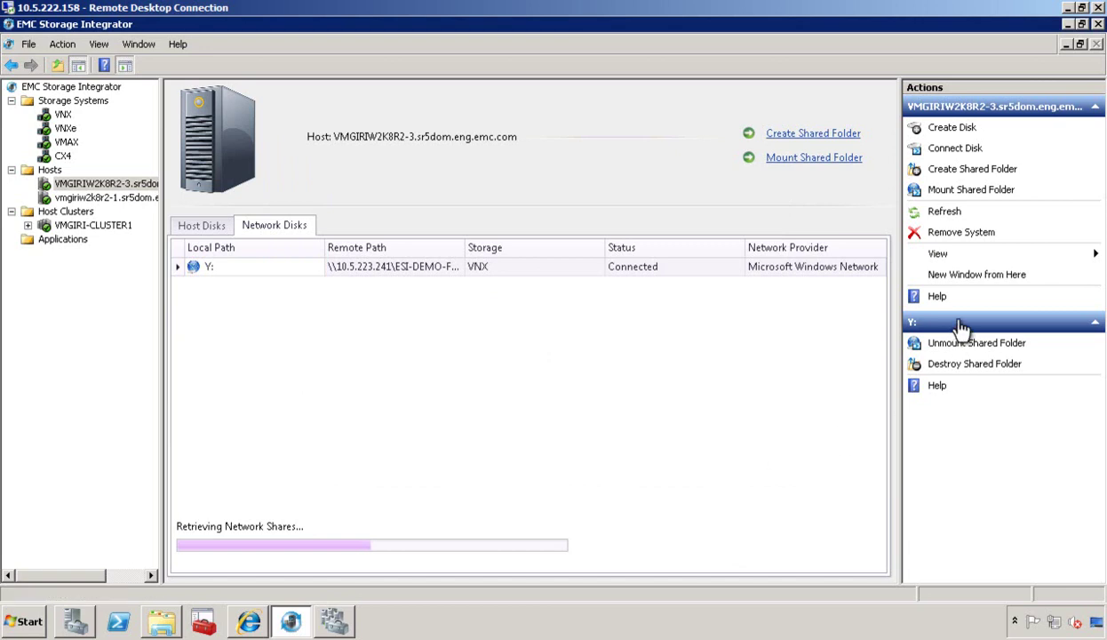
# Start a new shared folder on VNX in /FileSystem1 with thin provisioning enabled.
pyautogui.click(993, 175)
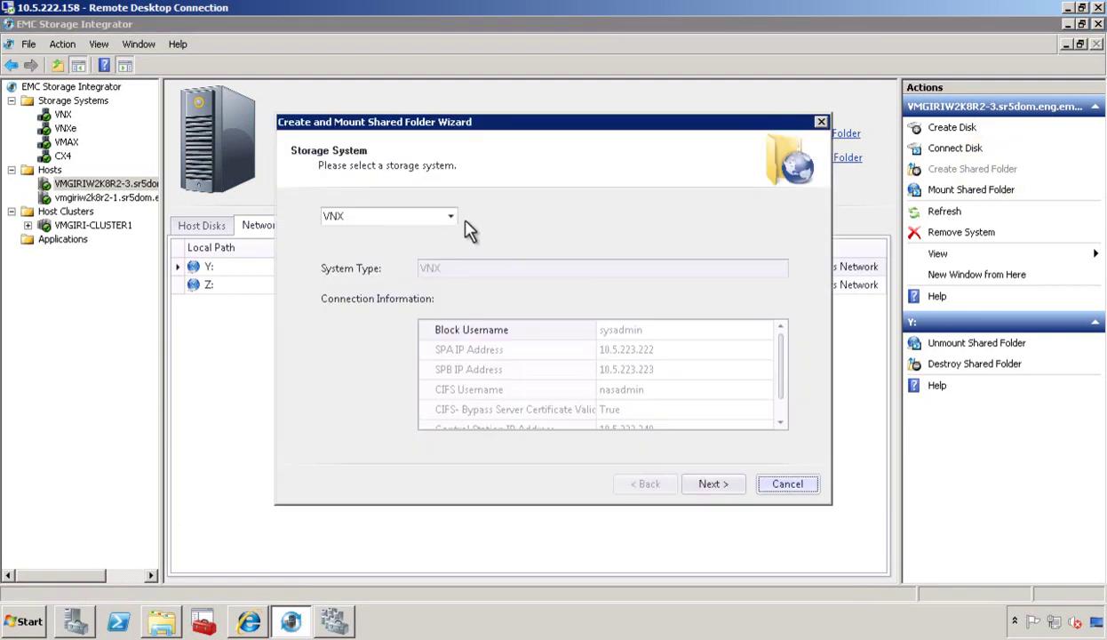
pyautogui.click(710, 486)
pyautogui.click(346, 278)
pyautogui.click(712, 483)
pyautogui.click(377, 212)
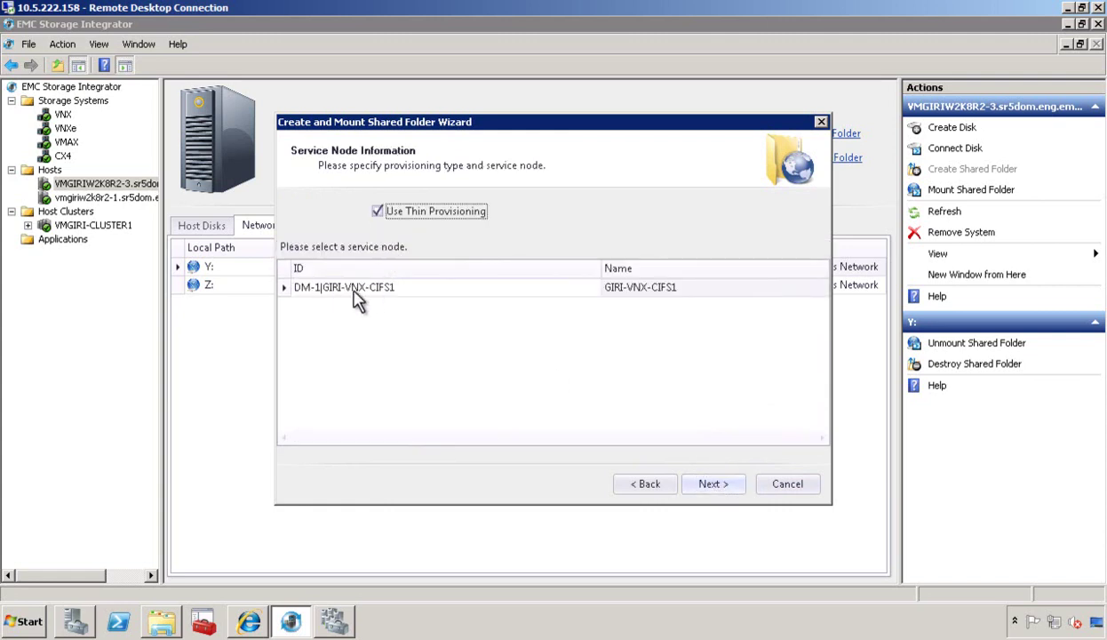
pyautogui.click(694, 484)
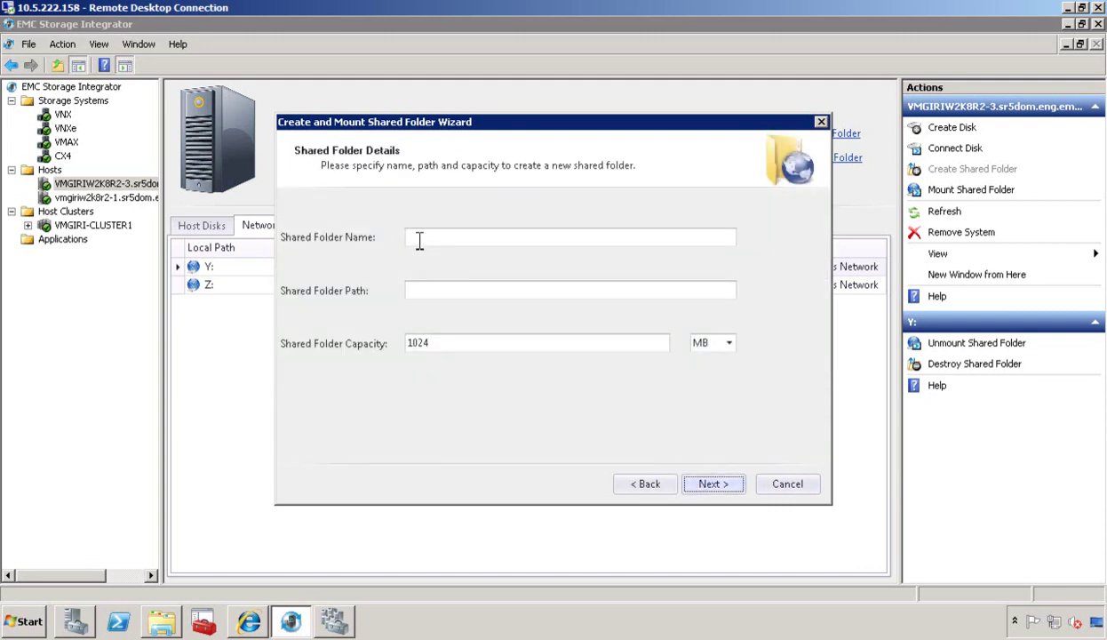
# Name the folder ESI-SharedFolder2 with path ESI-ShareFolder2 and 2048 MB capacity.
pyautogui.click(418, 240)
pyautogui.write('ESI-SharedFolder2')
pyautogui.press('Tab')
pyautogui.write('ESI-ShareFolder2')
pyautogui.press('Tab')
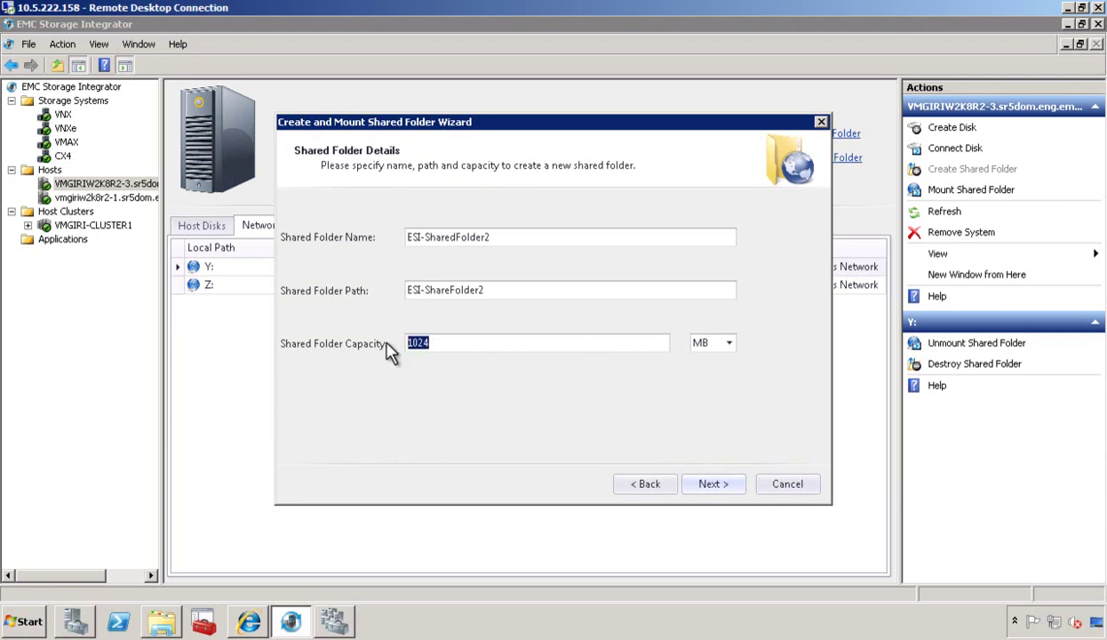
pyautogui.write('2048')
pyautogui.click(719, 489)
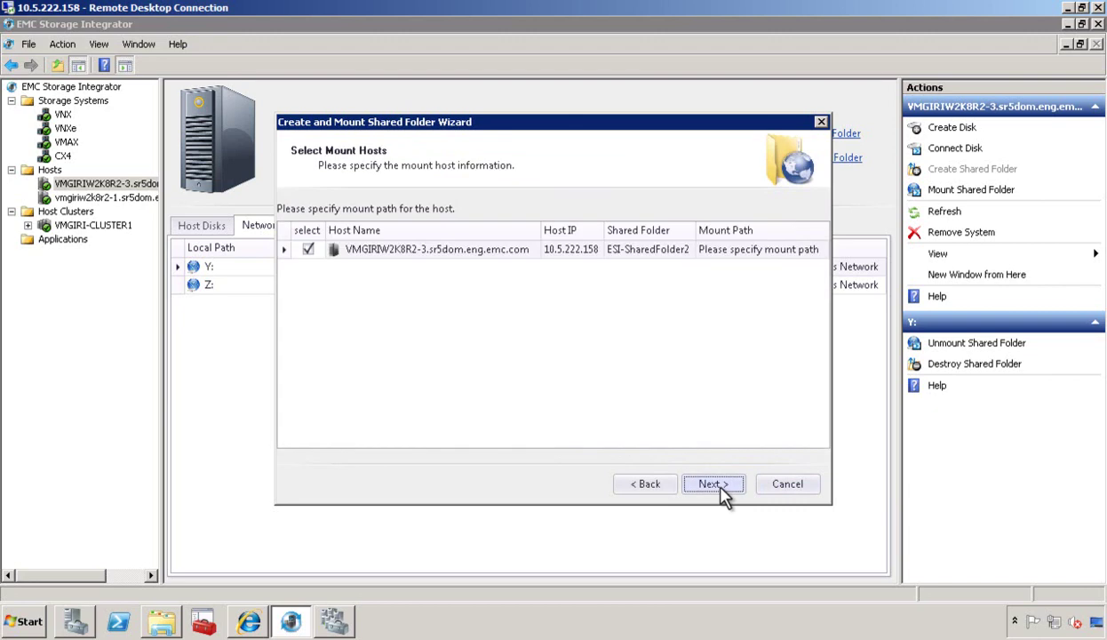
# Mount the new shared folder as drive X and complete the wizard.
pyautogui.click(742, 249)
pyautogui.write('X')
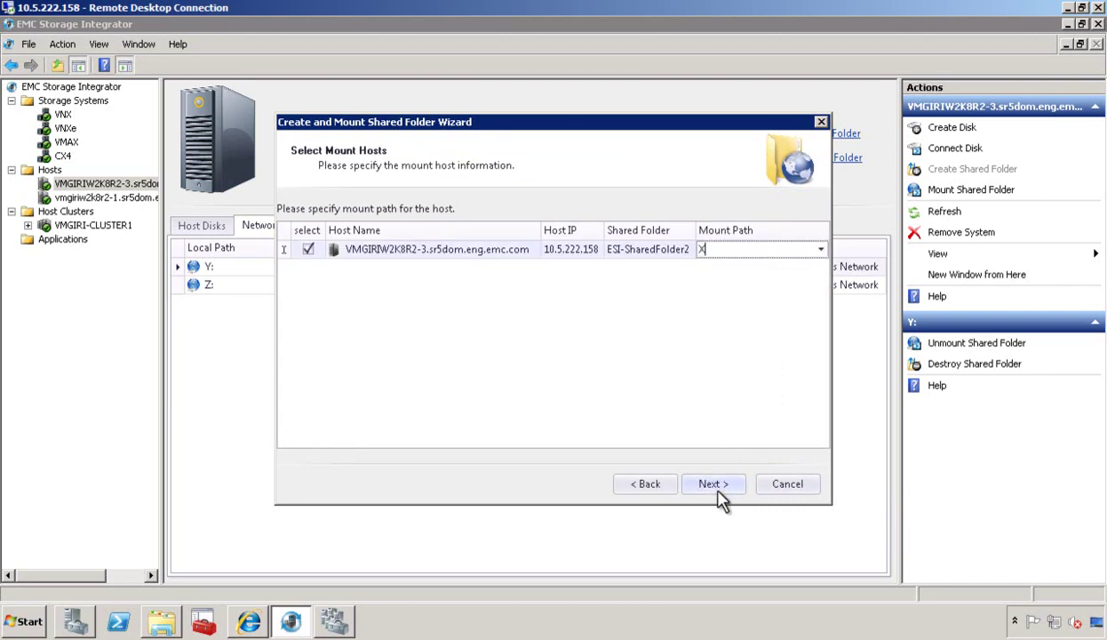
pyautogui.click(717, 487)
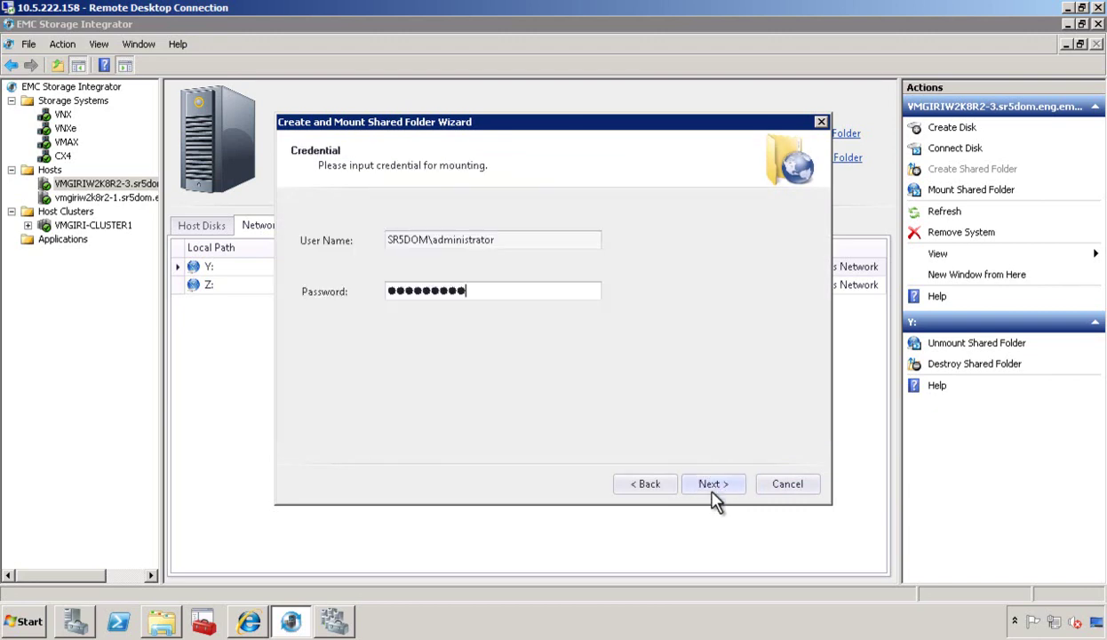
pyautogui.click(711, 492)
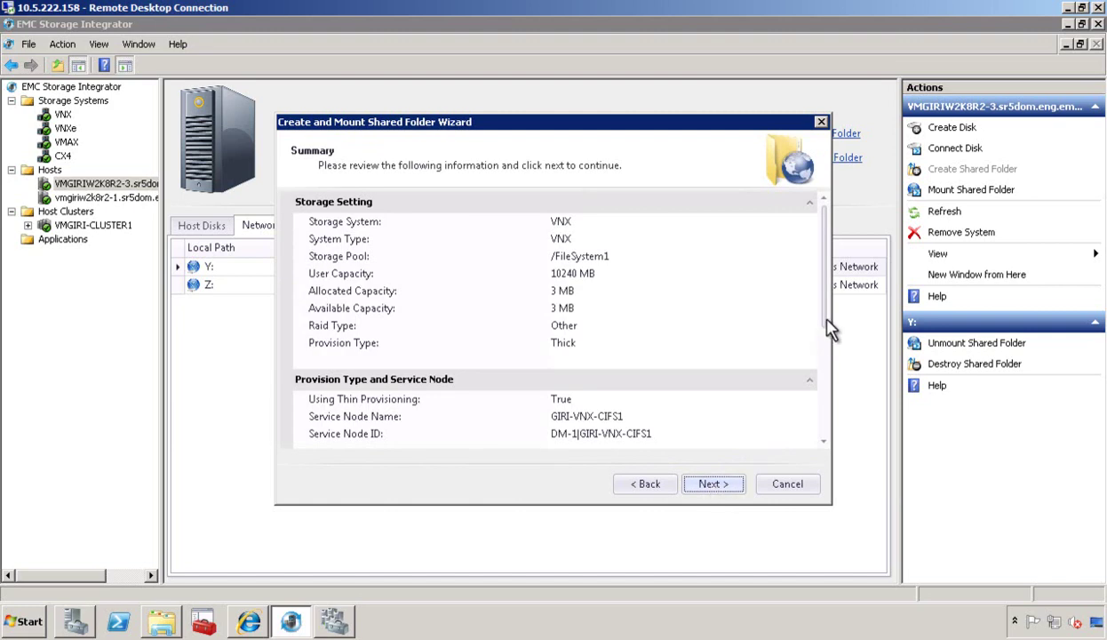
pyautogui.scroll(-5, 826, 327)
pyautogui.click(714, 487)
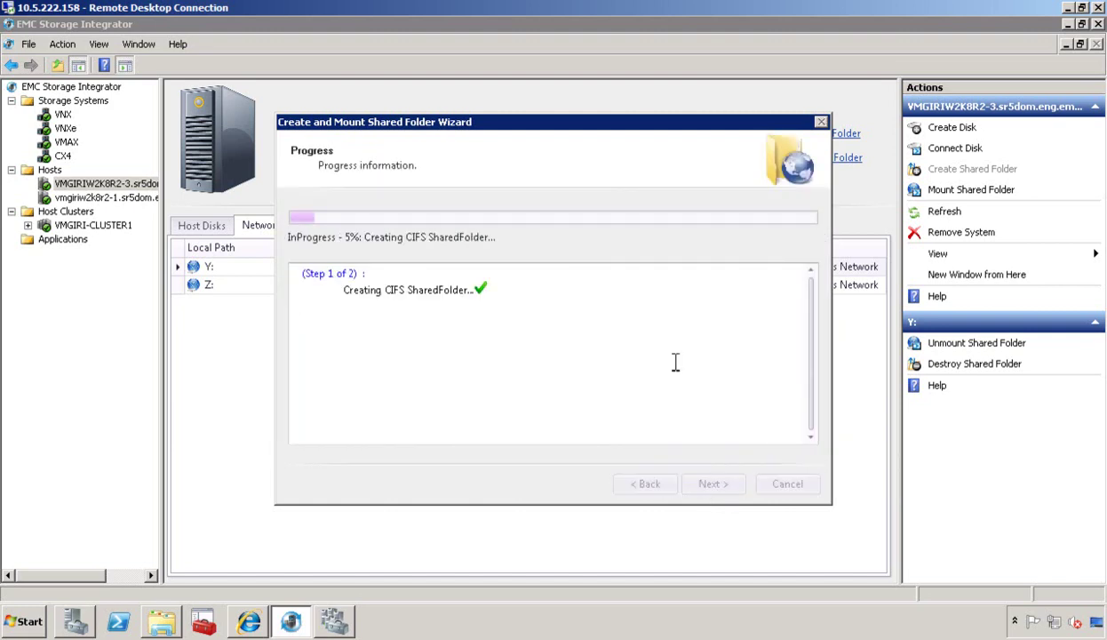
pyautogui.click(713, 484)
pyautogui.click(717, 484)
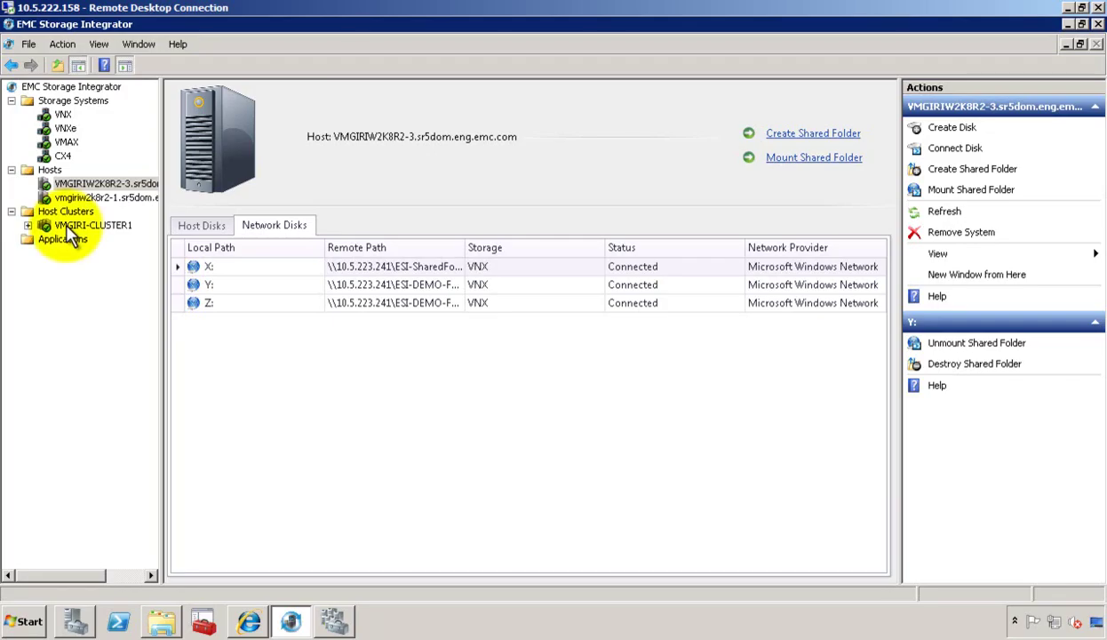
# Select VMGIRI-CLUSTER1 to view its 2048, 3000 and 2048 MB disks and expand its two nodes.
pyautogui.click(67, 225)
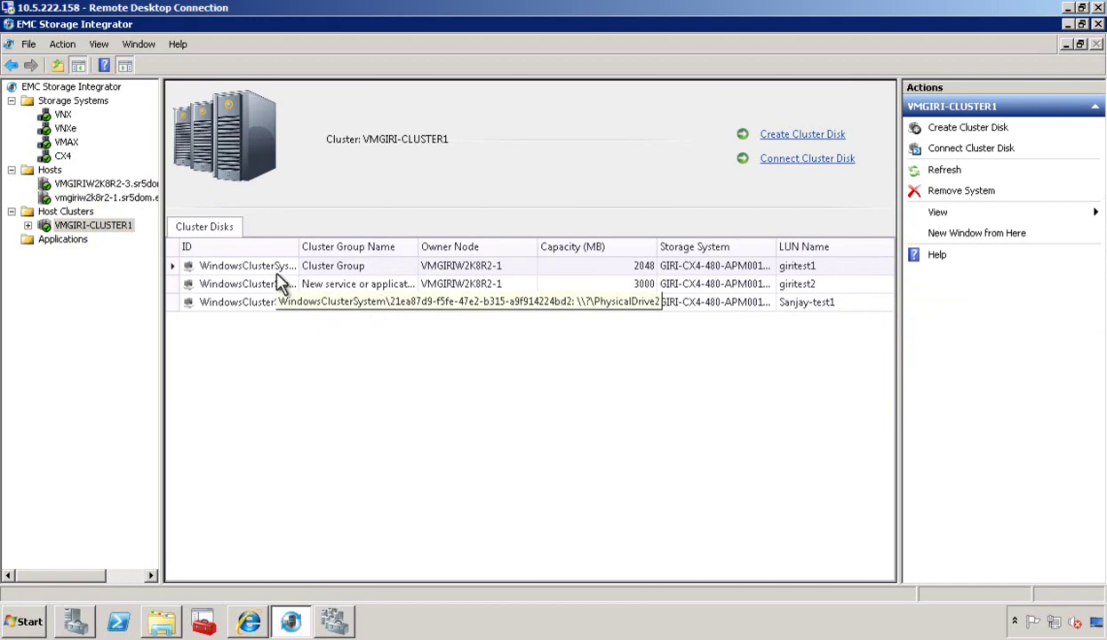
pyautogui.click(27, 225)
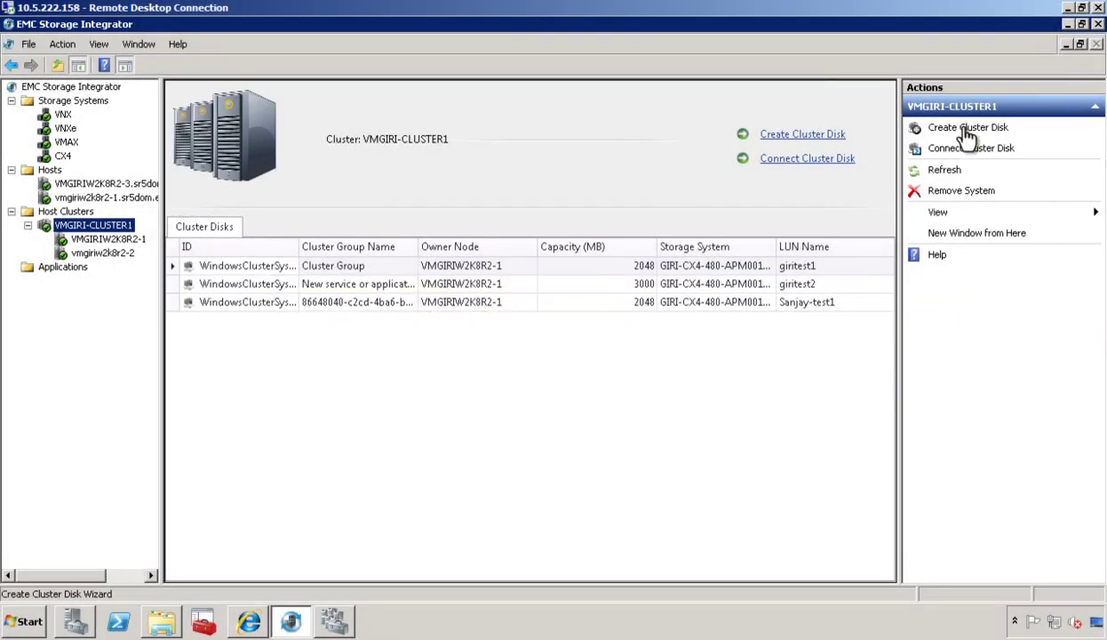
# Start a cluster disk on CX4's SILVER POOL named ESI-DEMO-CLUSTERDISK1, sized 4000 MB.
pyautogui.click(965, 132)
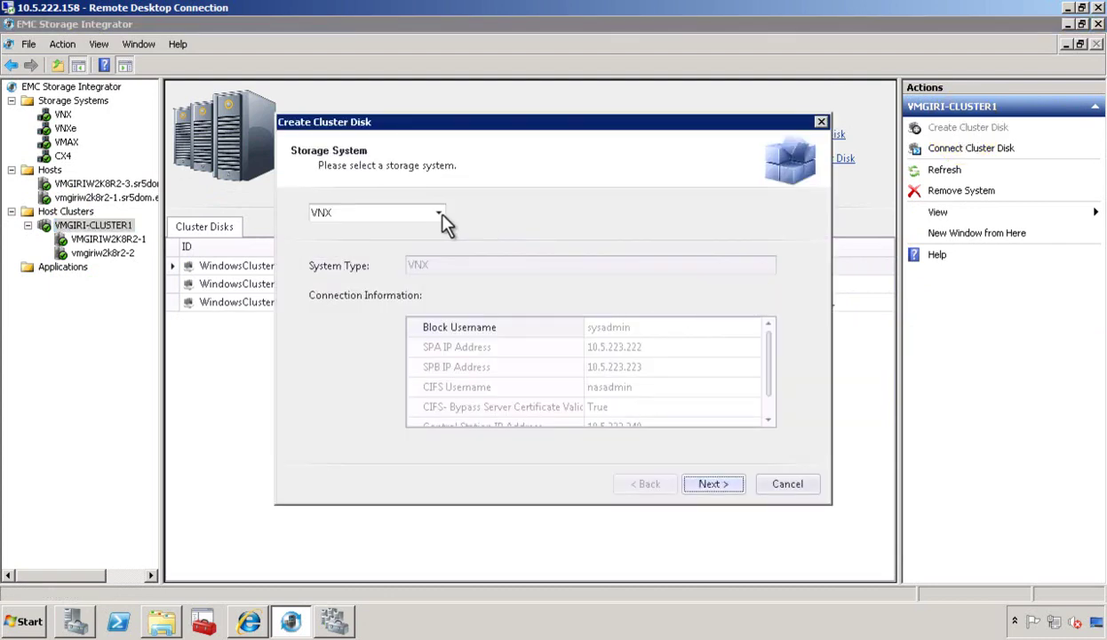
pyautogui.click(439, 214)
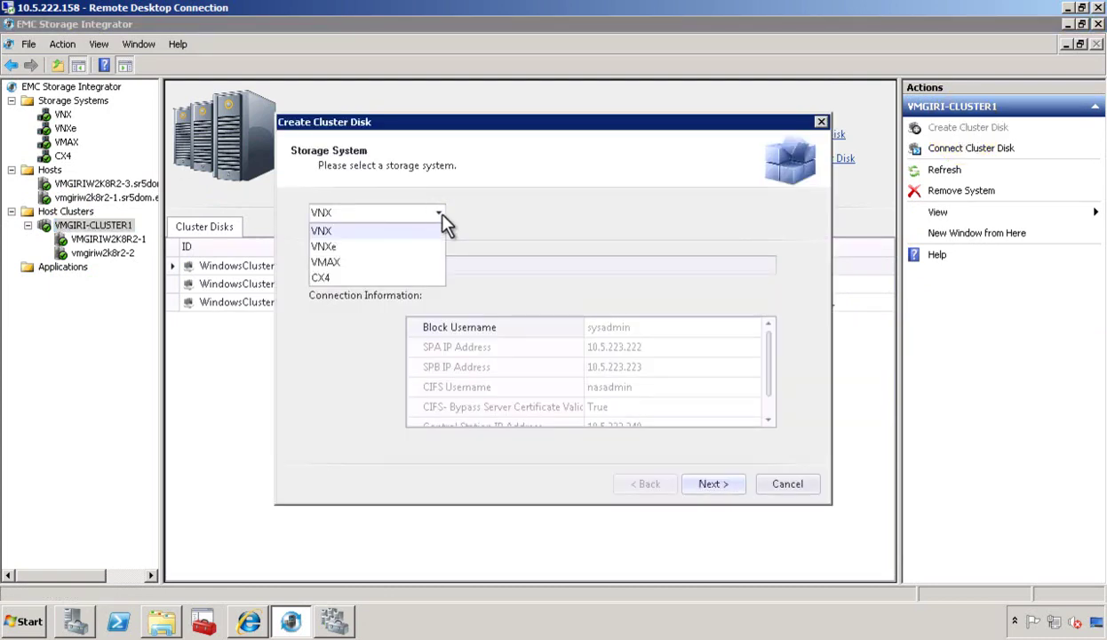
pyautogui.click(368, 278)
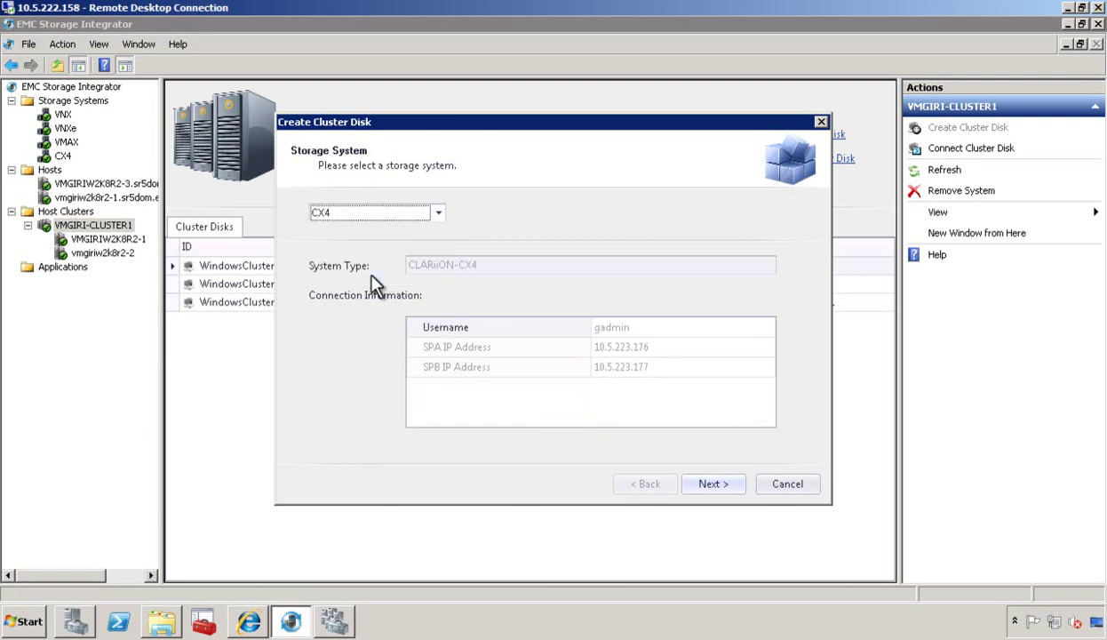
pyautogui.click(715, 487)
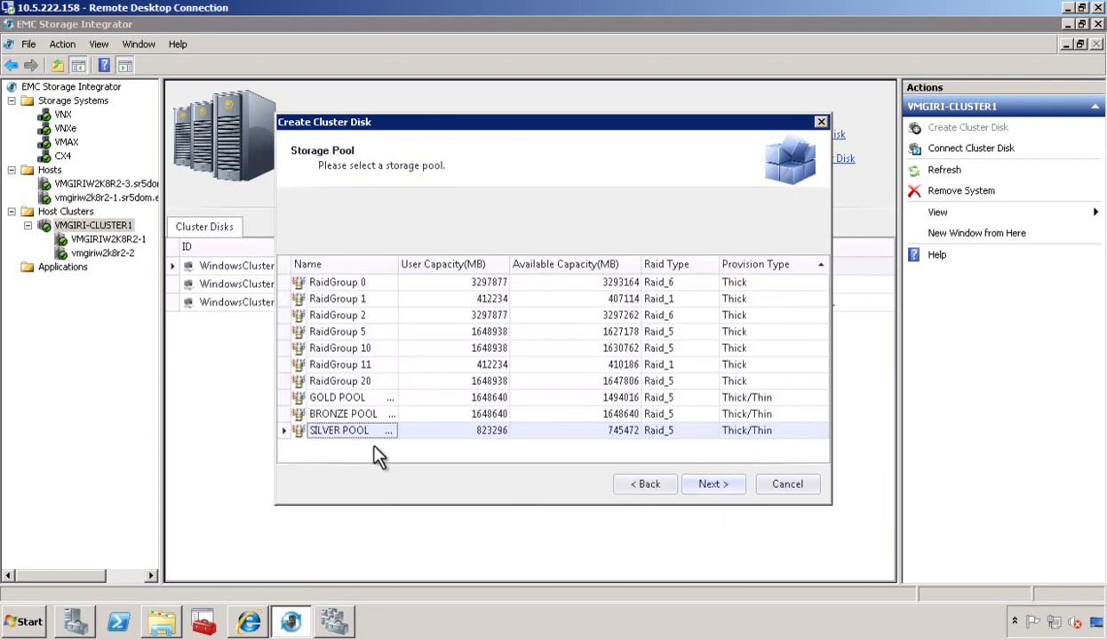
pyautogui.click(713, 488)
pyautogui.write('ESI-DEMO-CLUSTERDISK1')
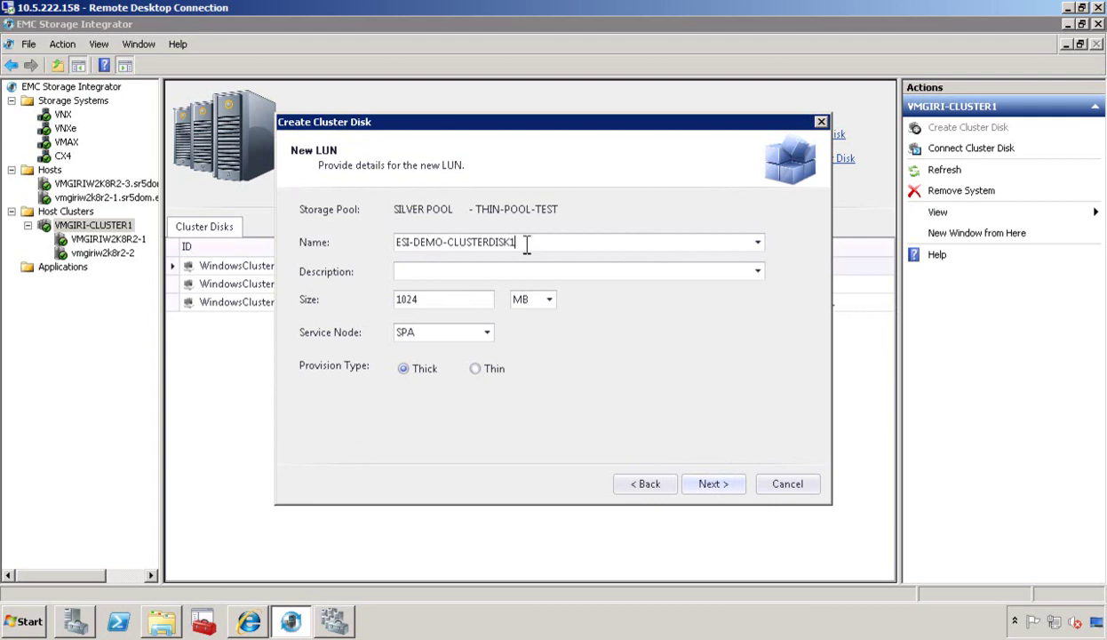
pyautogui.moveTo(519, 242); pyautogui.dragTo(386, 244)
pyautogui.moveTo(444, 299); pyautogui.dragTo(382, 300)
pyautogui.write('4000')
# Set the volume label ESI-DEMO-CLUSTERDISK1 and drive letter E, moving on to cluster parameters.
pyautogui.click(713, 489)
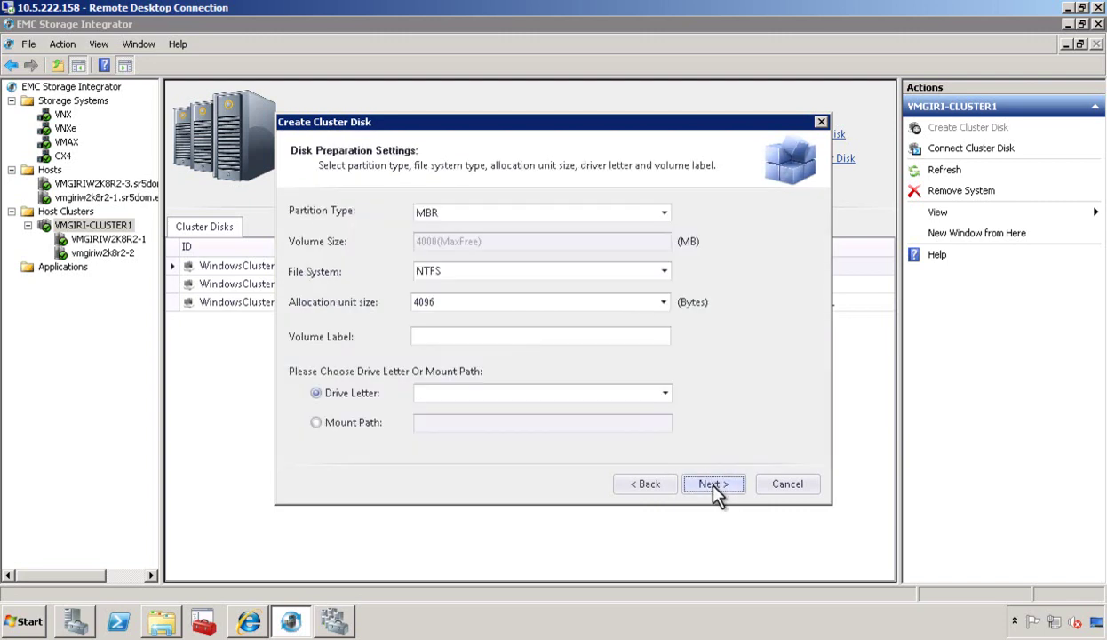
pyautogui.click(454, 336)
pyautogui.write('ESI-DEMO-CLUSTERDISK1')
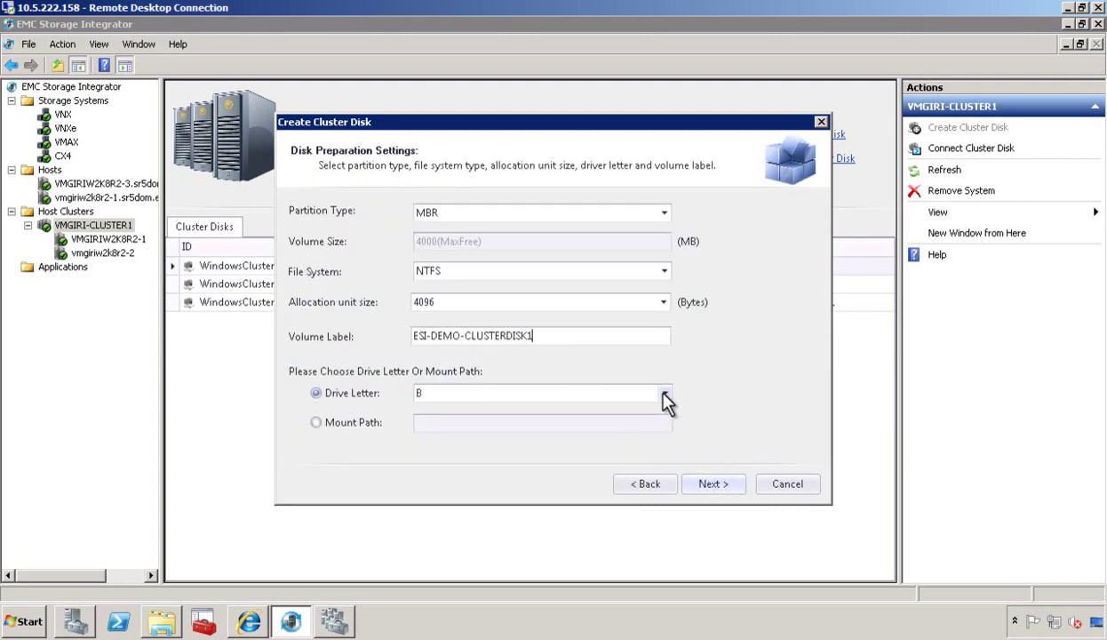
pyautogui.click(666, 395)
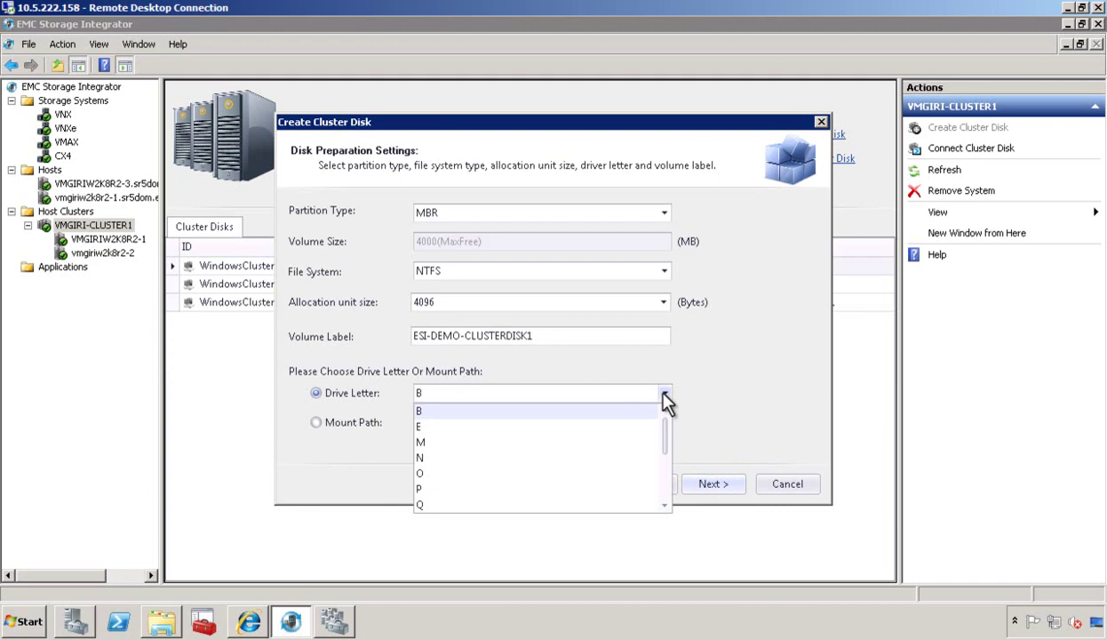
pyautogui.click(451, 426)
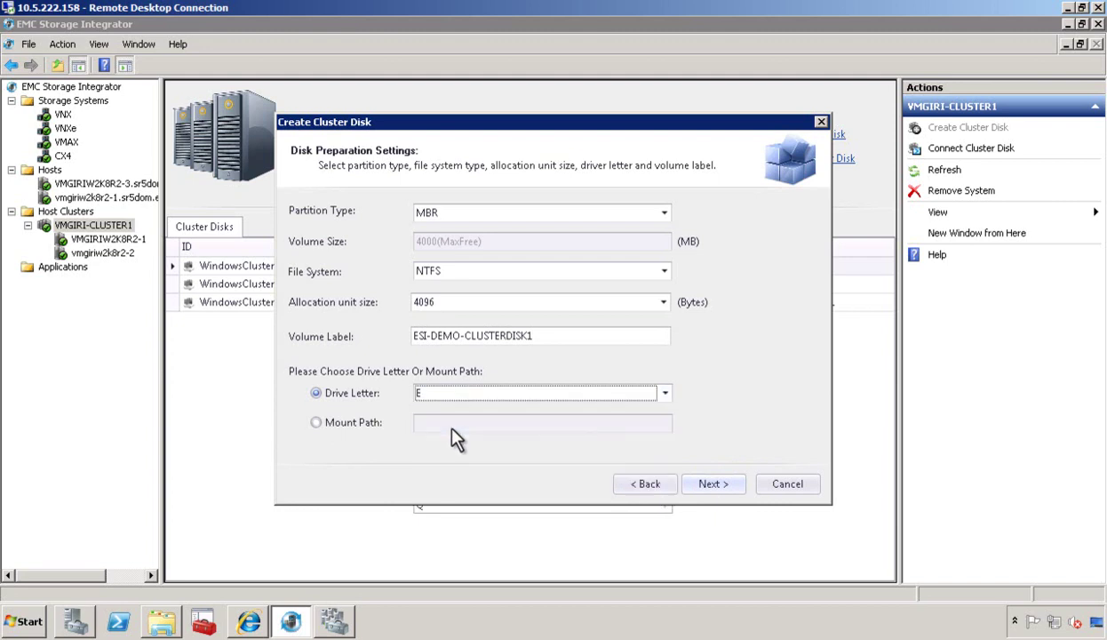
pyautogui.click(709, 485)
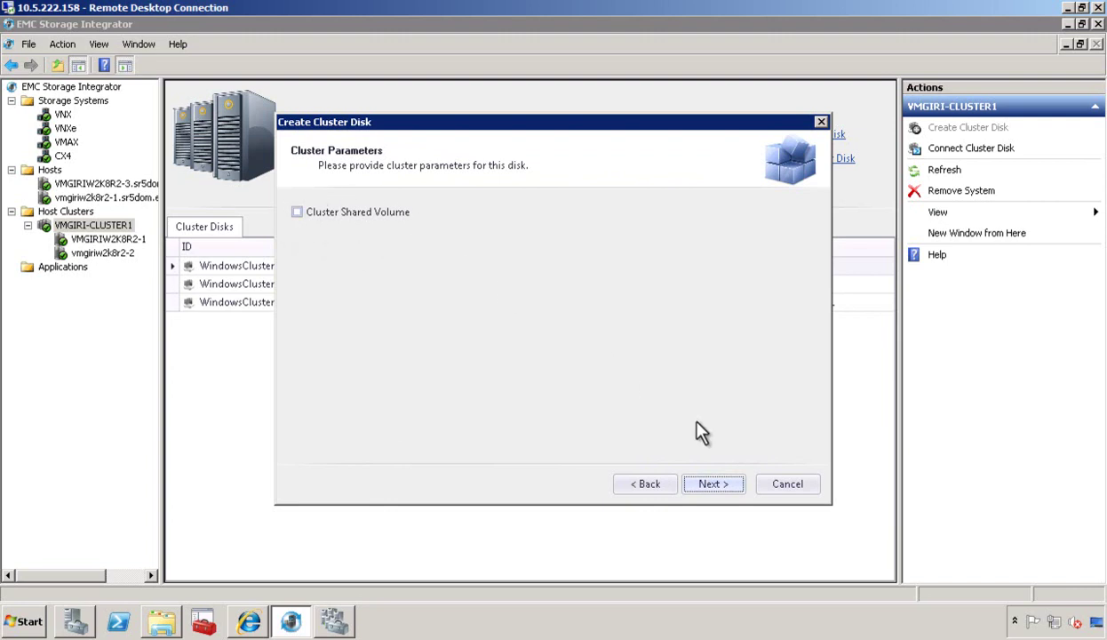
# Run the wizard to create the 4000 MB cluster disk ESI-DEMO-CLUSTERDISK1, then finish and check the disk list.
pyautogui.click(716, 483)
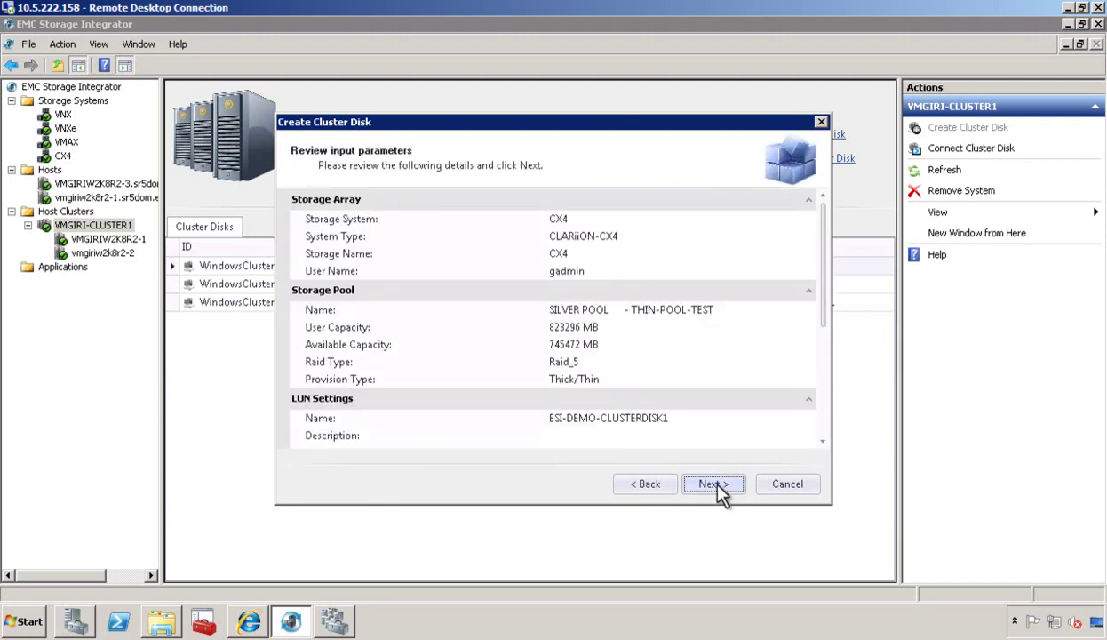
pyautogui.click(717, 484)
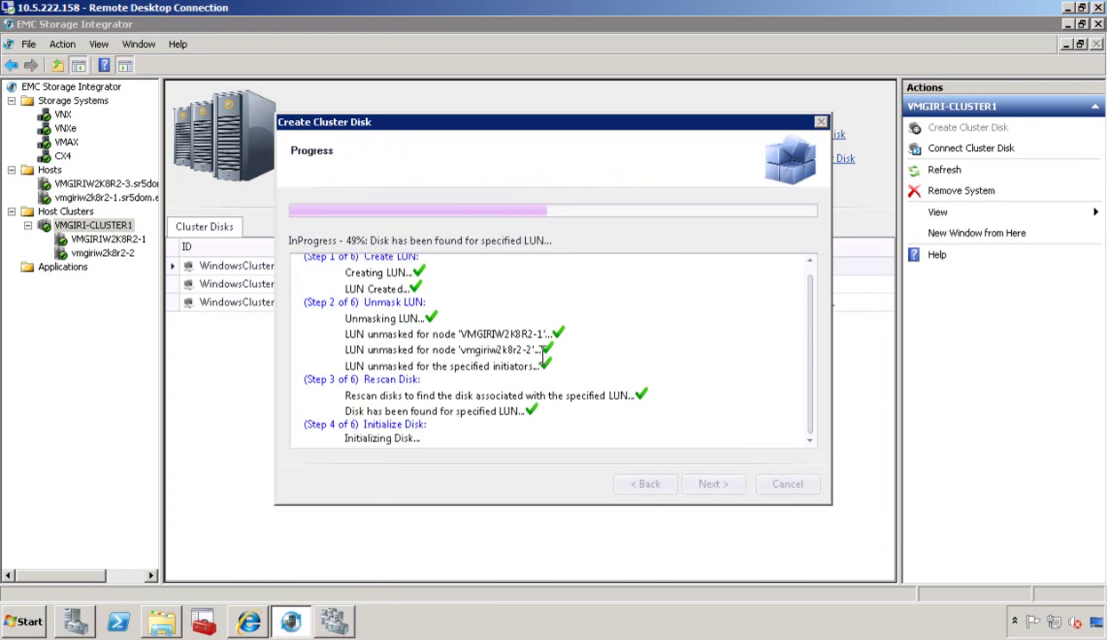
pyautogui.click(702, 494)
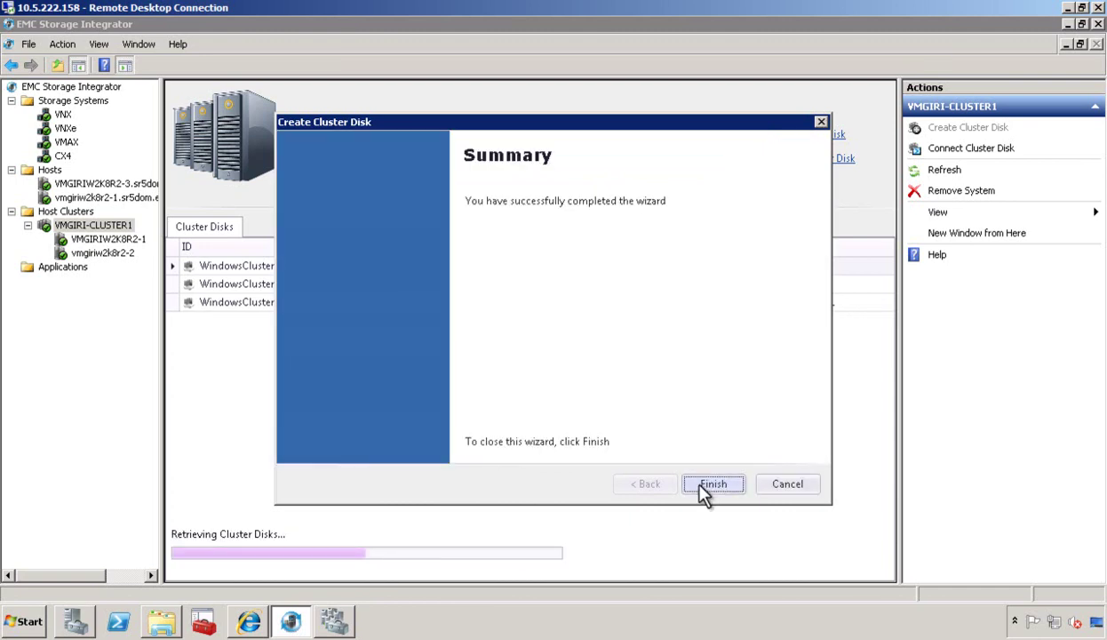
pyautogui.click(712, 484)
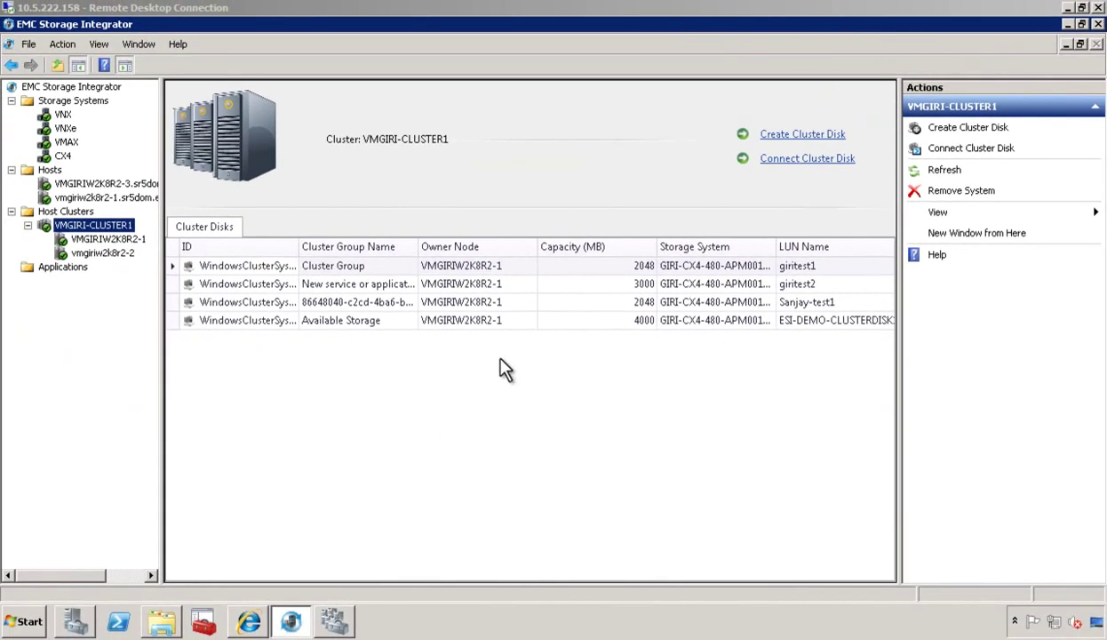
# In Failover Cluster Manager, expand Cluster Disk 4 to confirm it is online with its E volume.
pyautogui.click(334, 621)
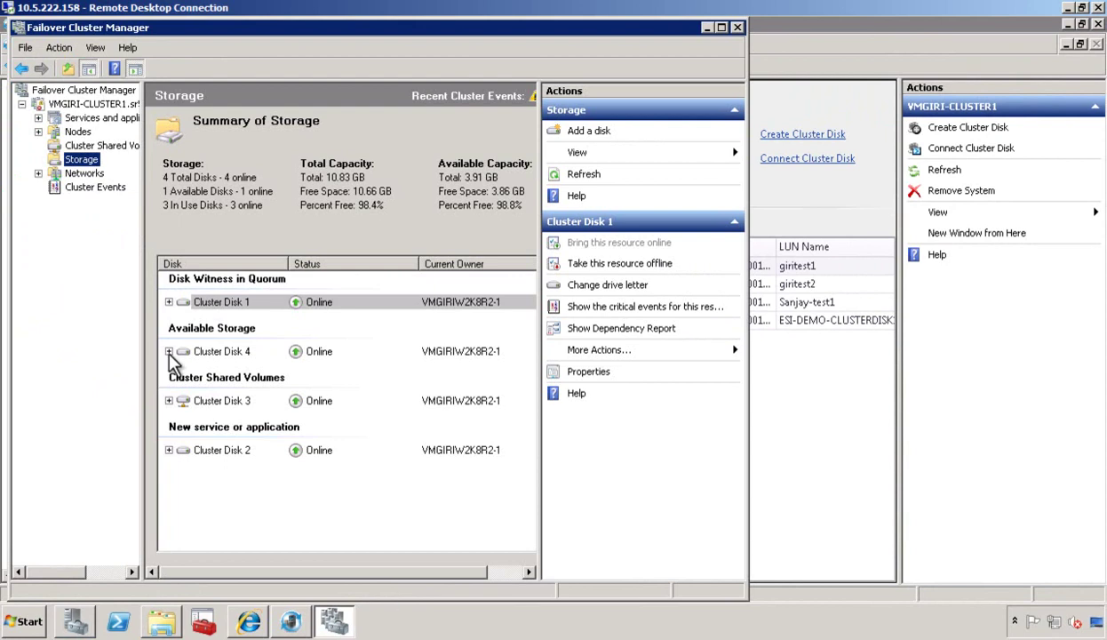
pyautogui.click(169, 350)
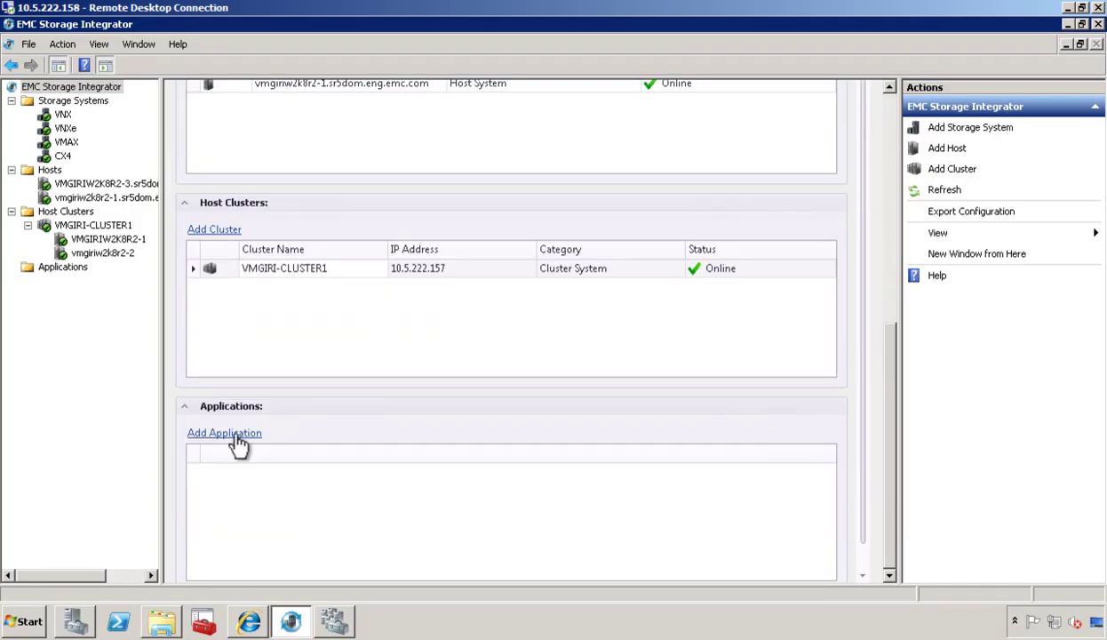
# Add the local SharePoint farm with the friendly name 'Redmond SharePoint Farm'.
pyautogui.click(227, 435)
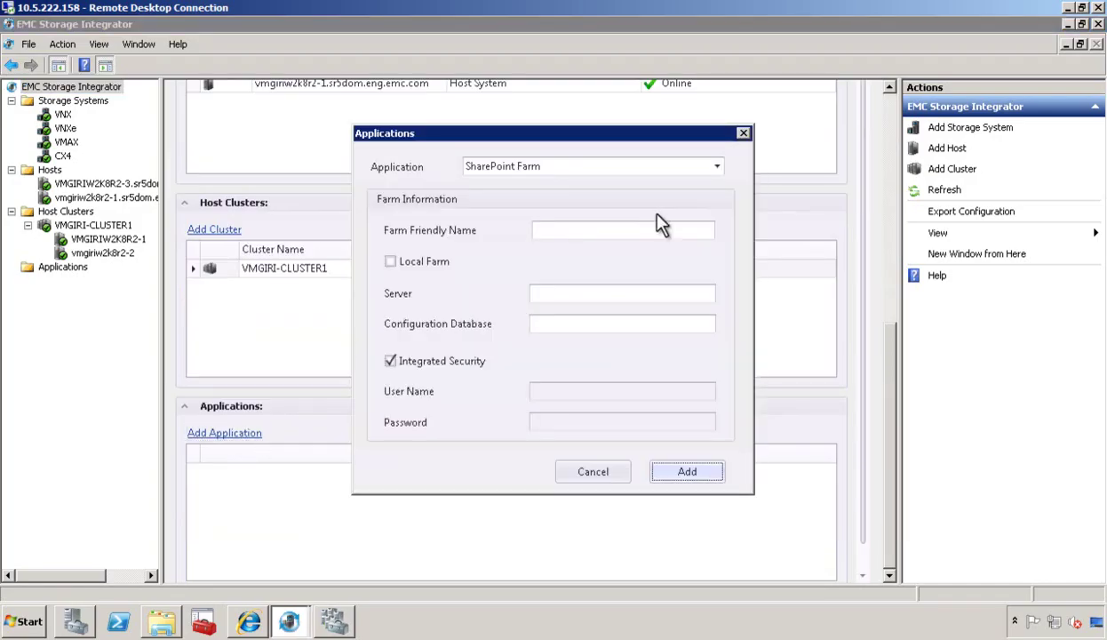
pyautogui.click(561, 230)
pyautogui.write('Redmond SharePoint Farm')
pyautogui.click(435, 262)
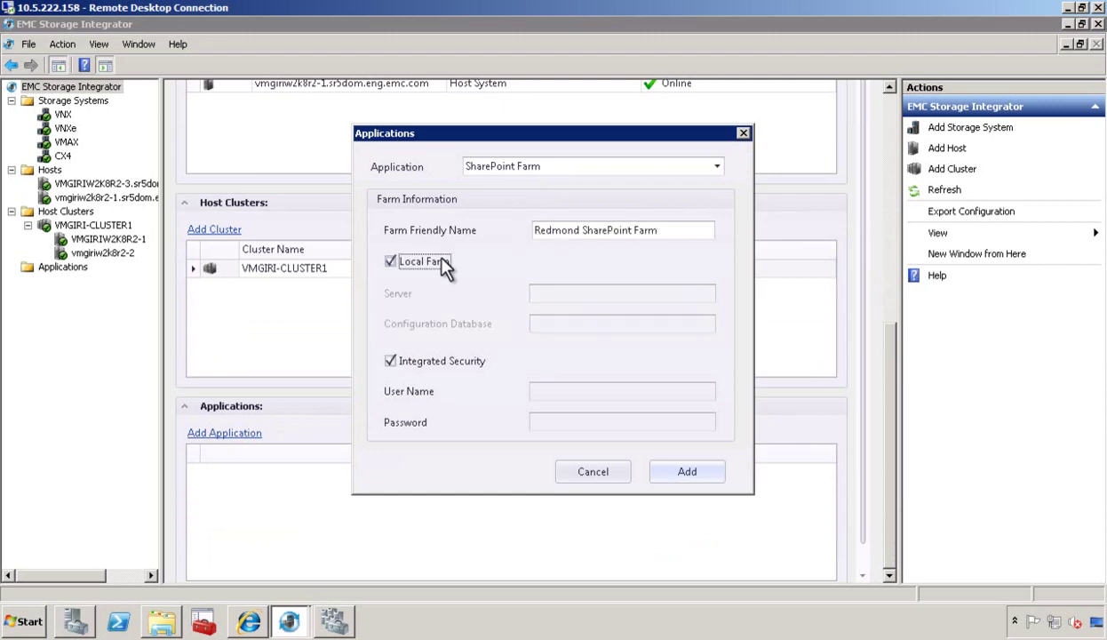
pyautogui.click(685, 471)
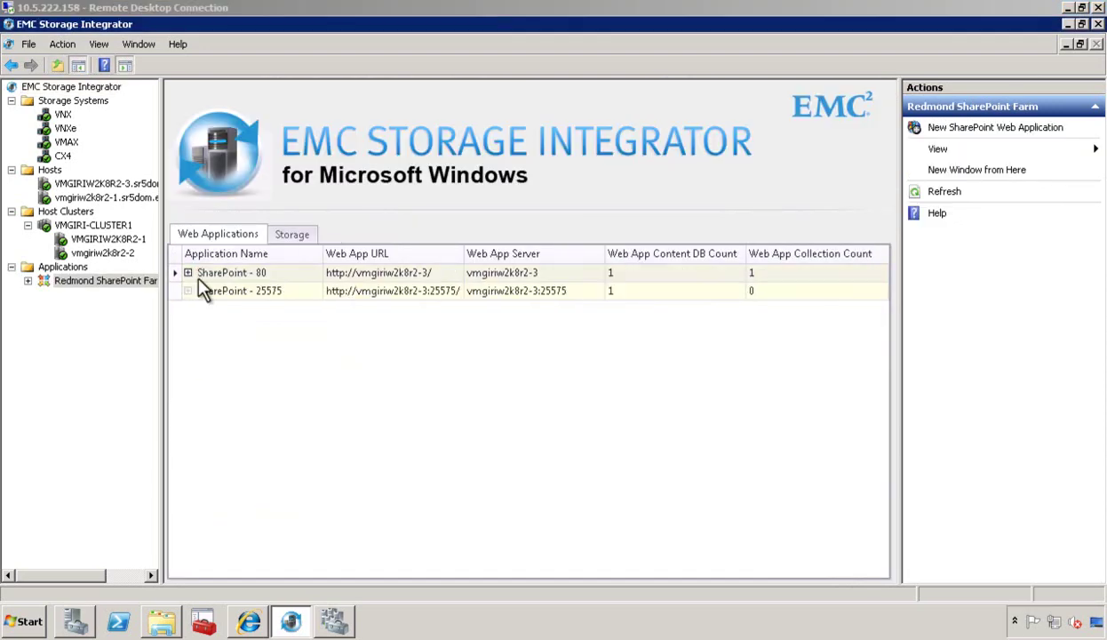
# Review site collections of SharePoint - 80 and SharePoint - 25575, and WSS_Content's content database.
pyautogui.click(188, 274)
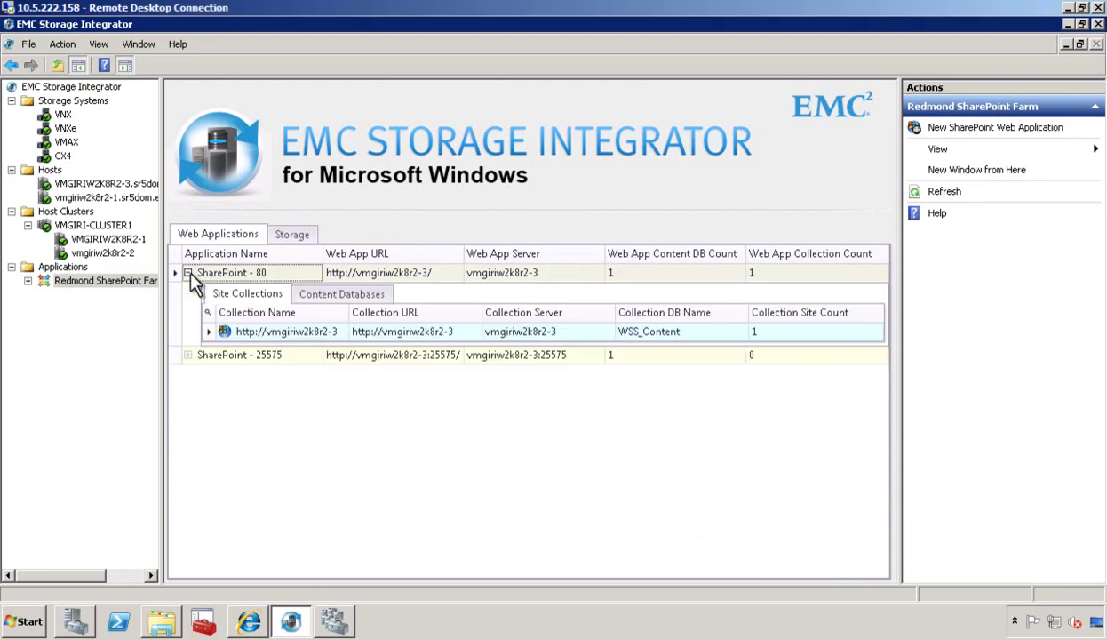
pyautogui.click(187, 354)
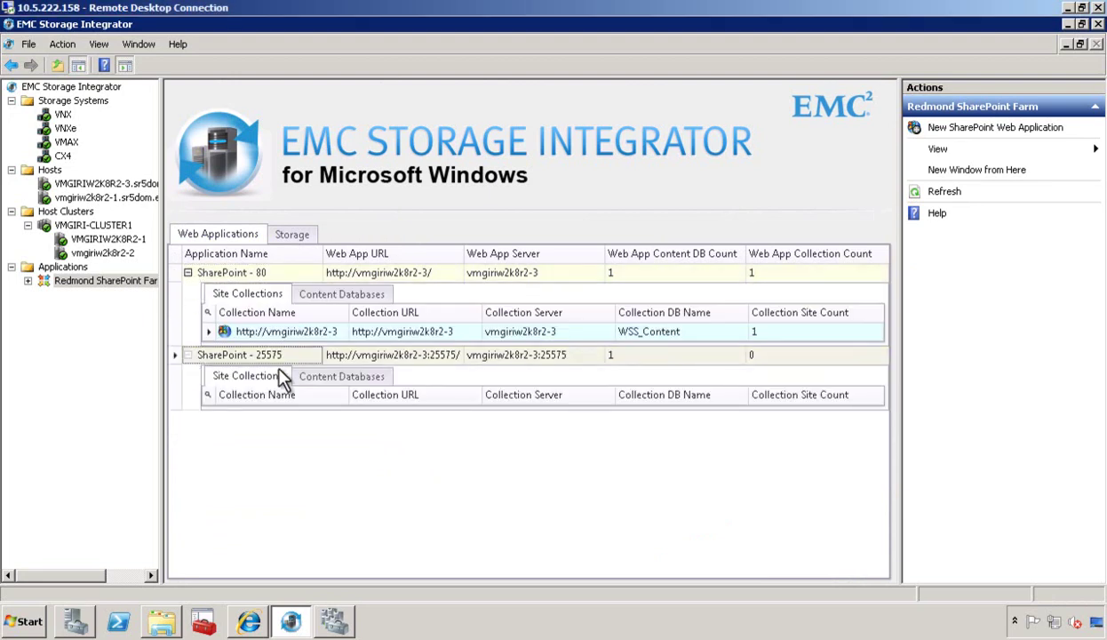
pyautogui.click(338, 293)
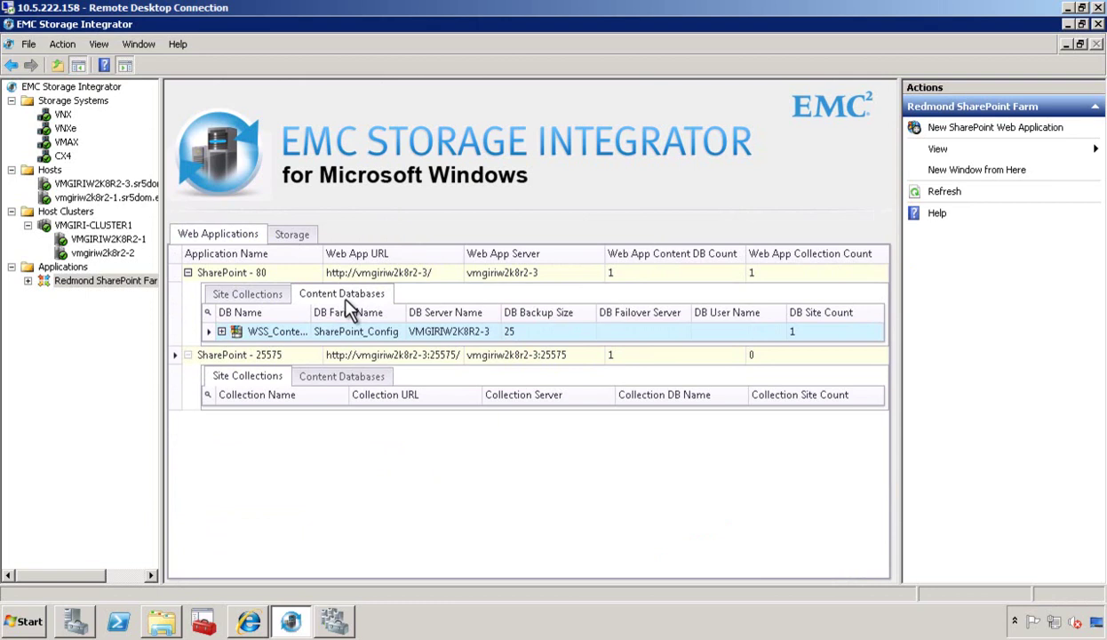
pyautogui.click(221, 331)
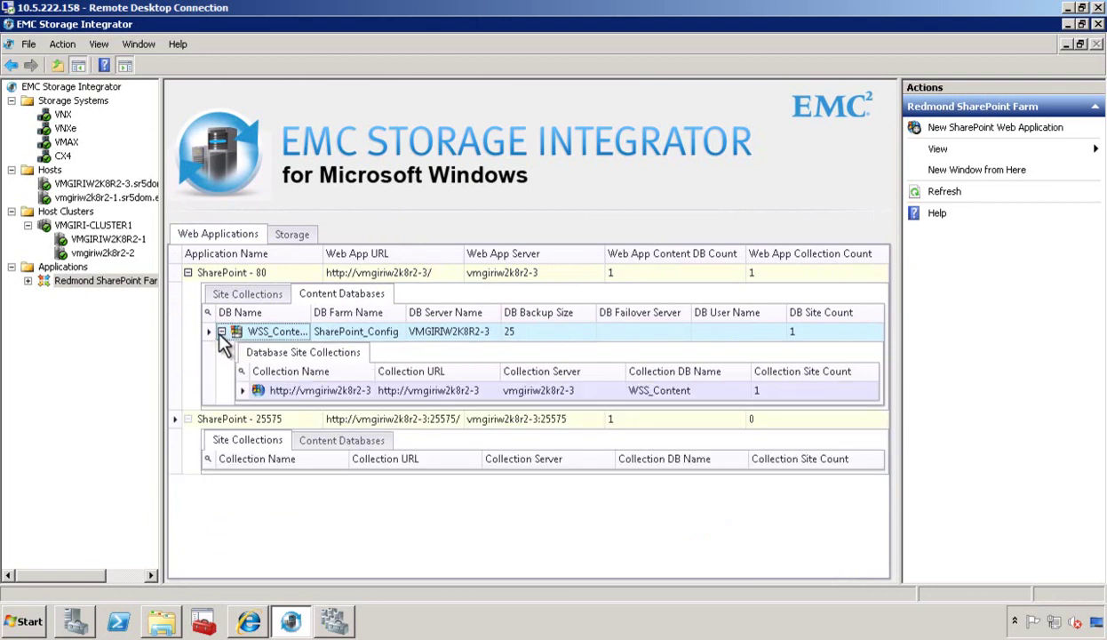
# On the Storage tab, expand WSS_Content (local drive) and ESIDEMOSPDB (CX4 LUNs) storage details.
pyautogui.click(282, 240)
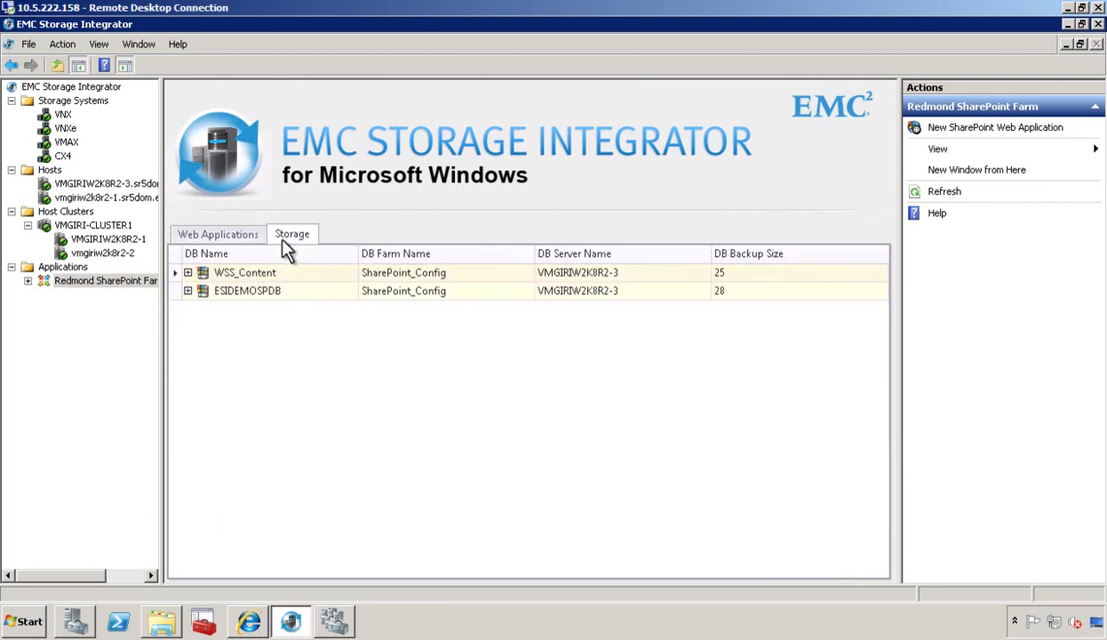
pyautogui.click(187, 273)
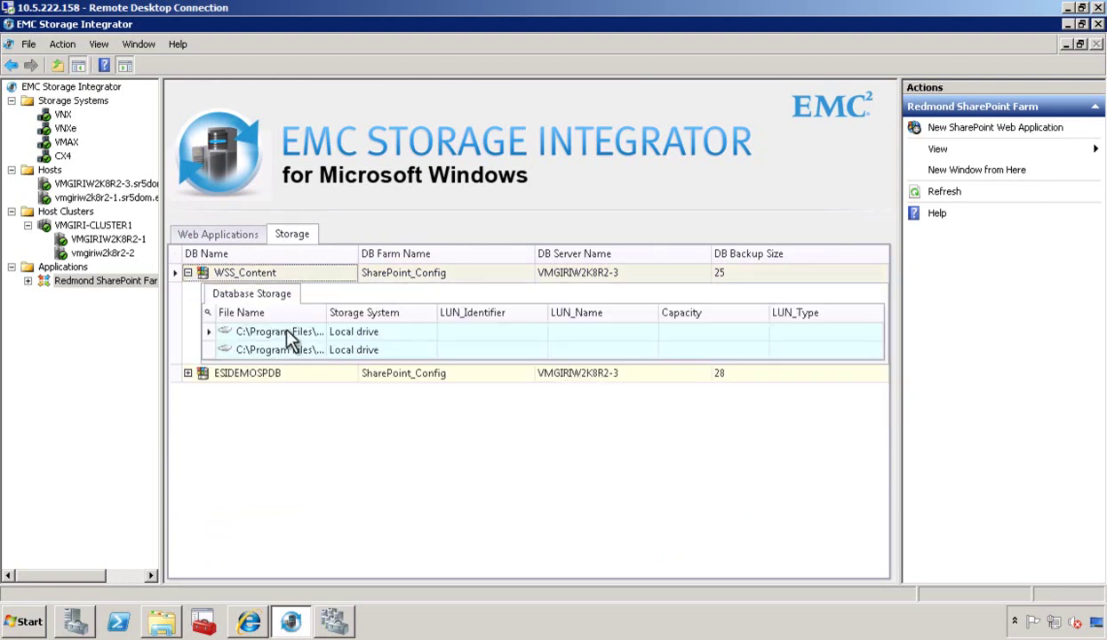
pyautogui.click(187, 373)
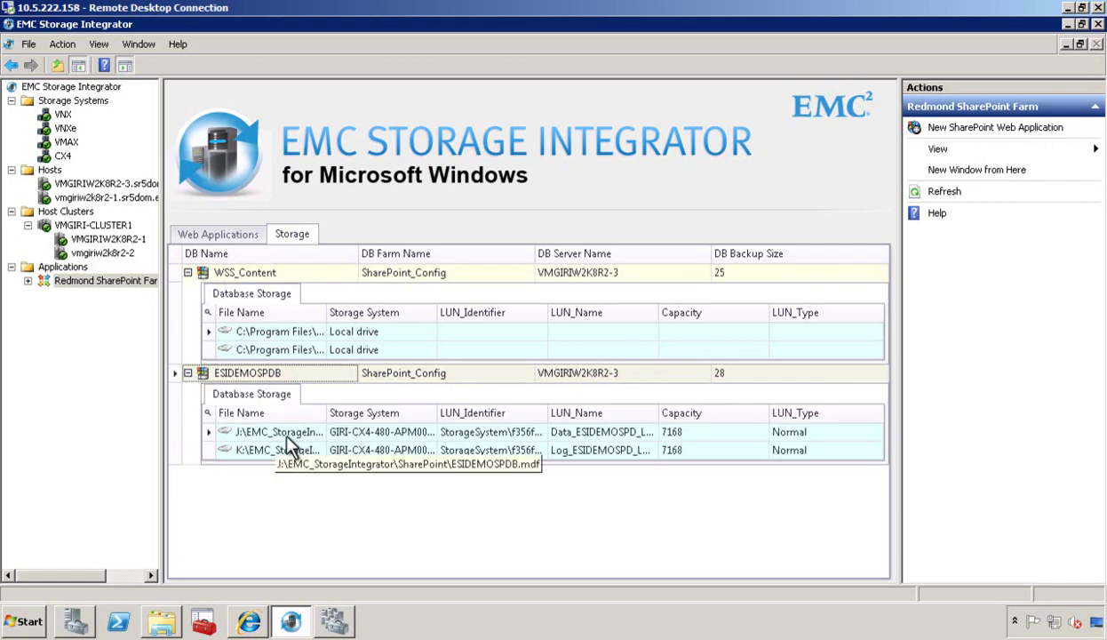
# Start the SharePoint provisioning wizard with site ESIDEMOSP1, 5 GB, and database ESIDEMOSP_CBD1.
pyautogui.click(1036, 134)
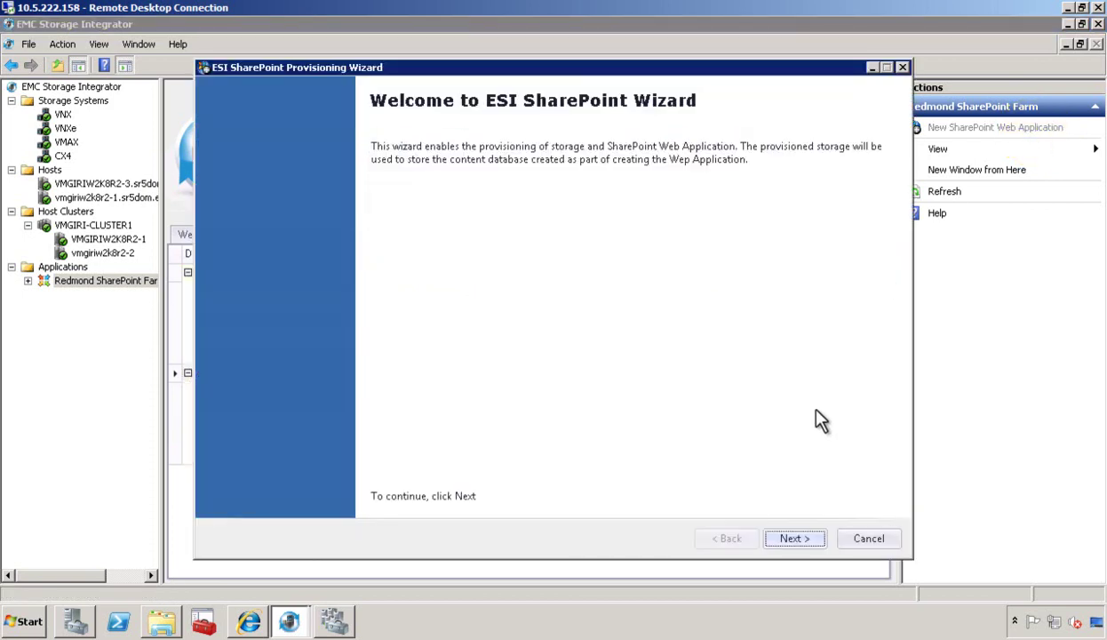
pyautogui.click(794, 539)
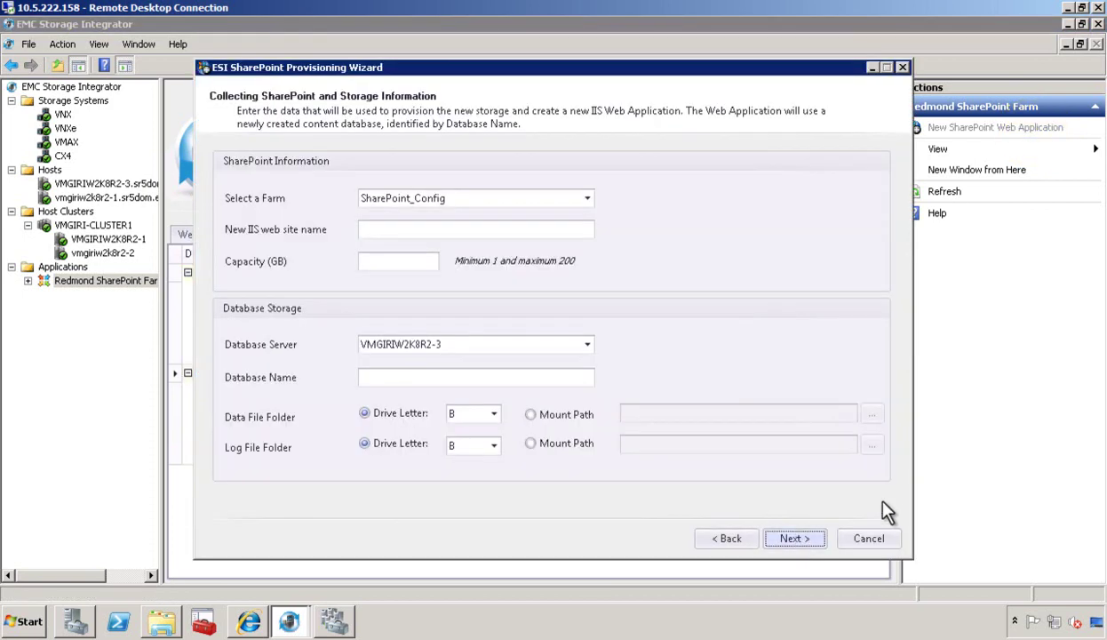
pyautogui.click(453, 233)
pyautogui.write('ESIDEMOSP1')
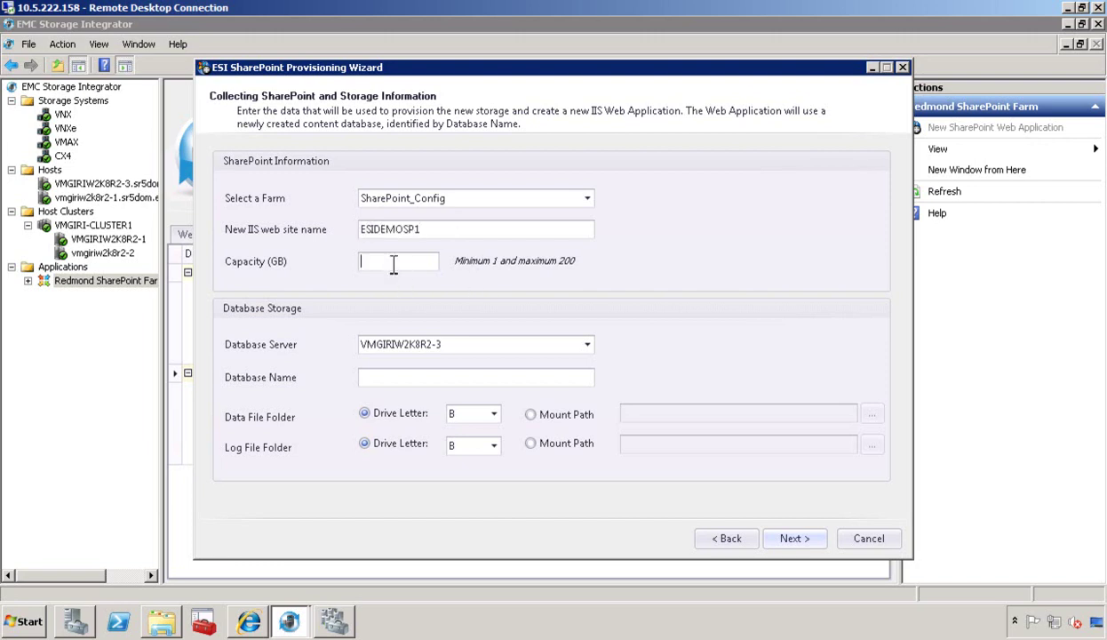
pyautogui.write('5')
pyautogui.click(401, 376)
pyautogui.write('ESIDEMOSP_CBD1')
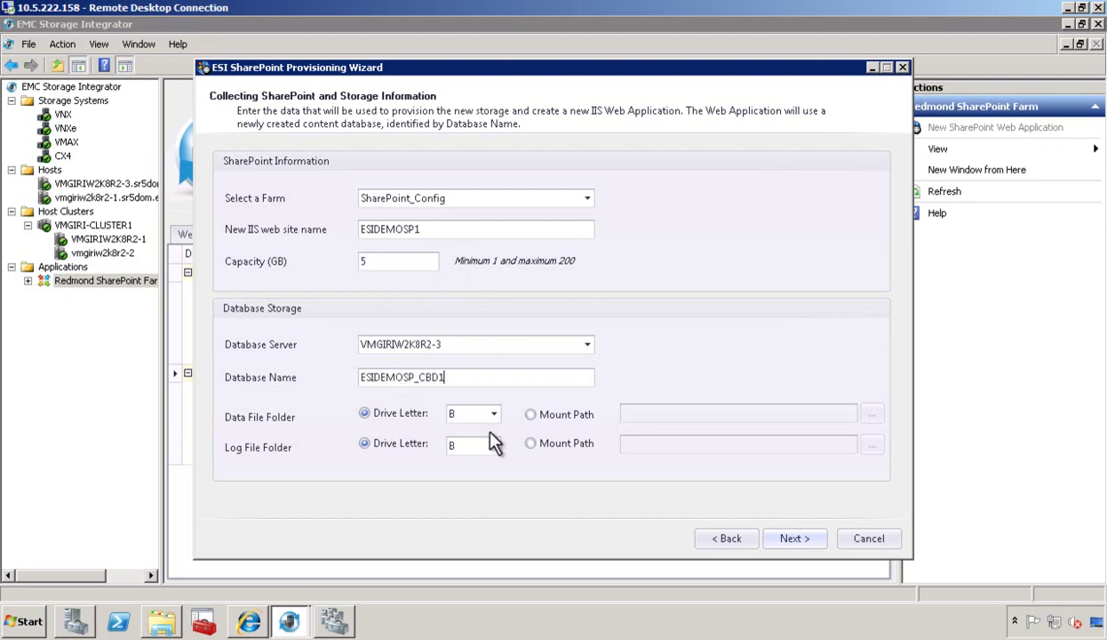
# Place the data files on drive M and the log files on drive N.
pyautogui.click(494, 418)
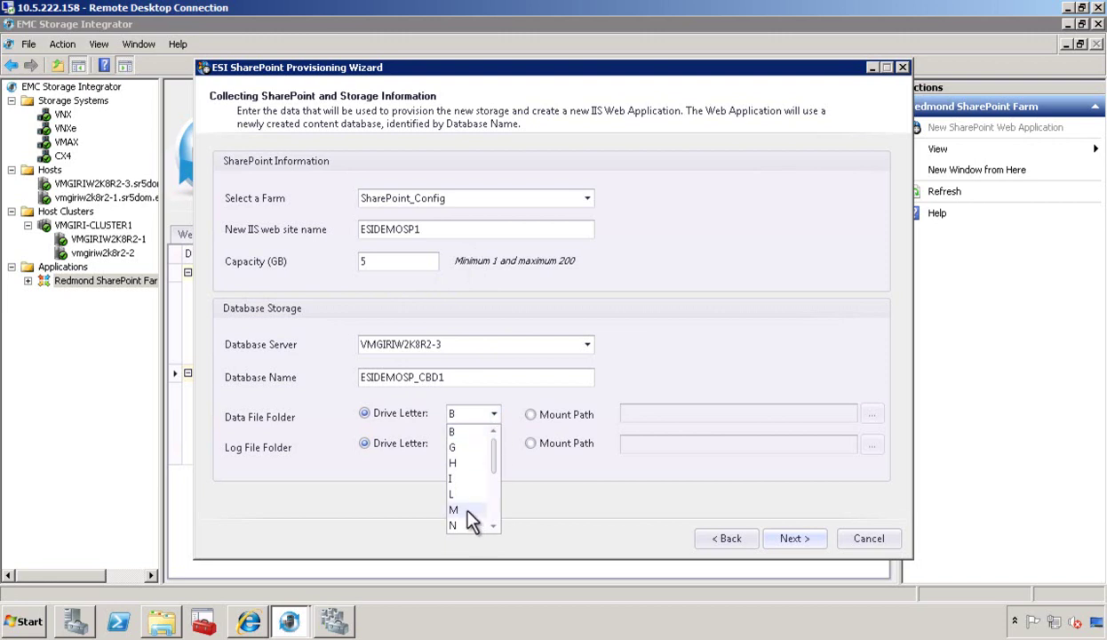
pyautogui.click(456, 503)
pyautogui.click(494, 445)
pyautogui.click(461, 562)
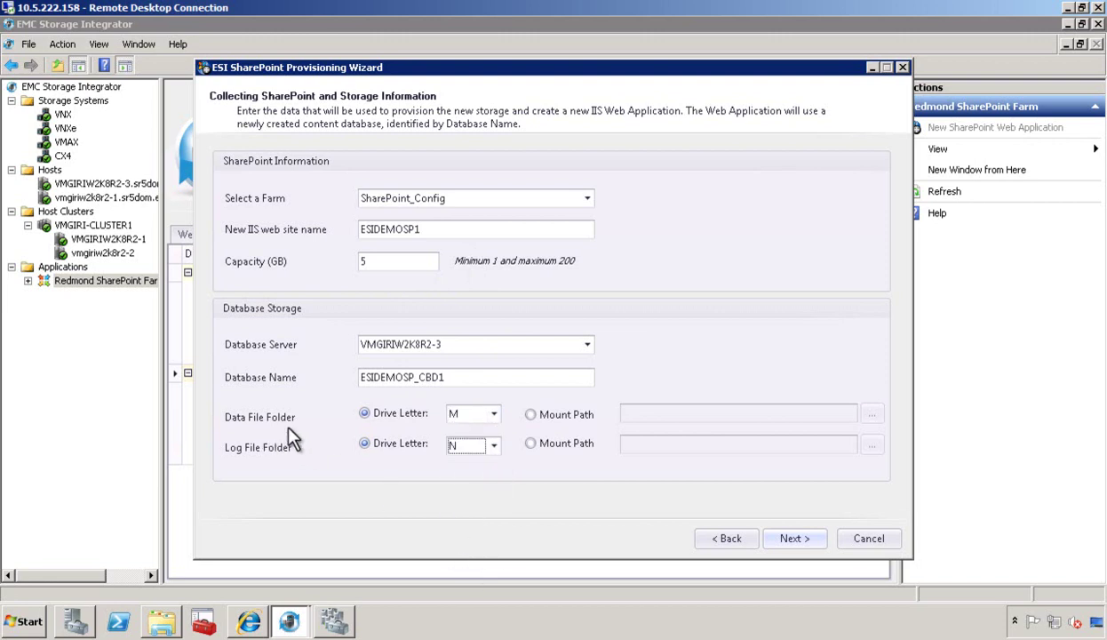
# Set the application pool login to SpecificUser with the domain administrator account.
pyautogui.click(804, 538)
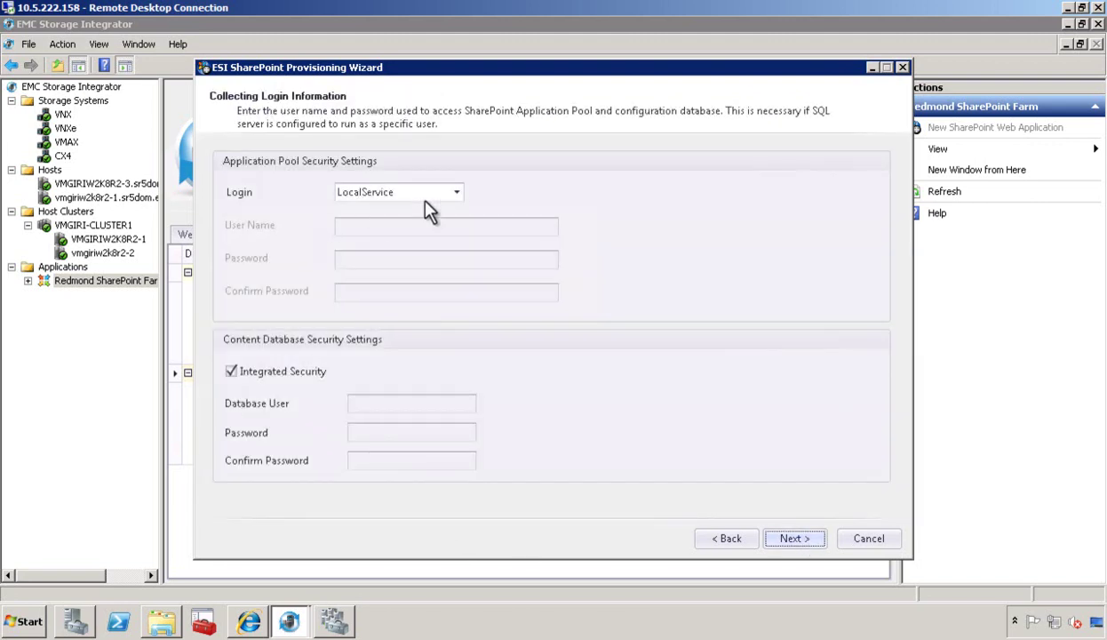
pyautogui.click(450, 192)
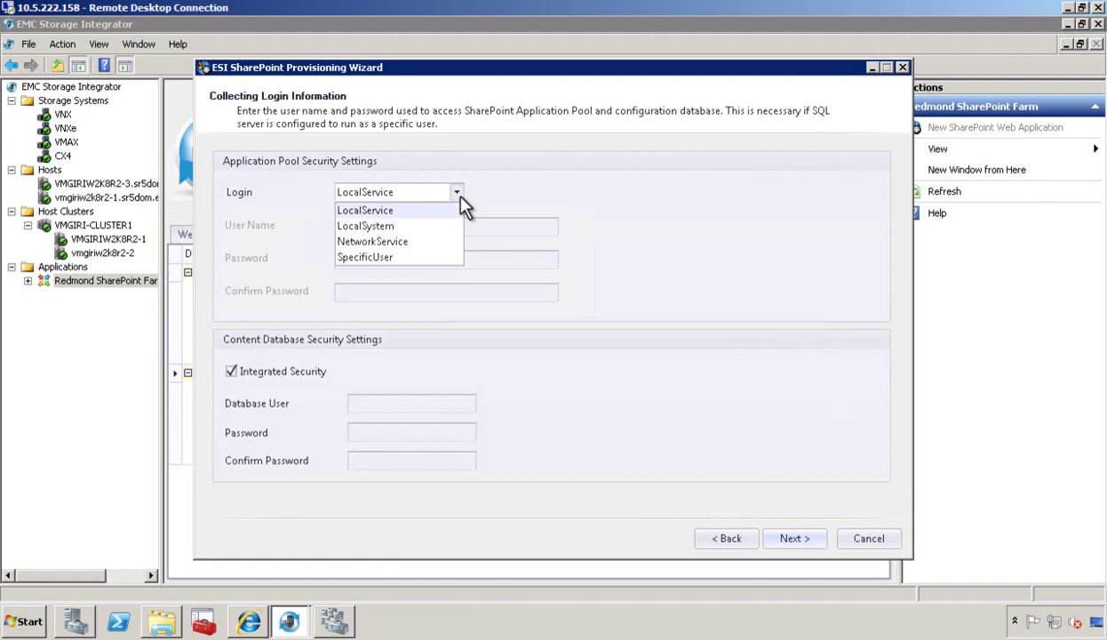
pyautogui.click(381, 259)
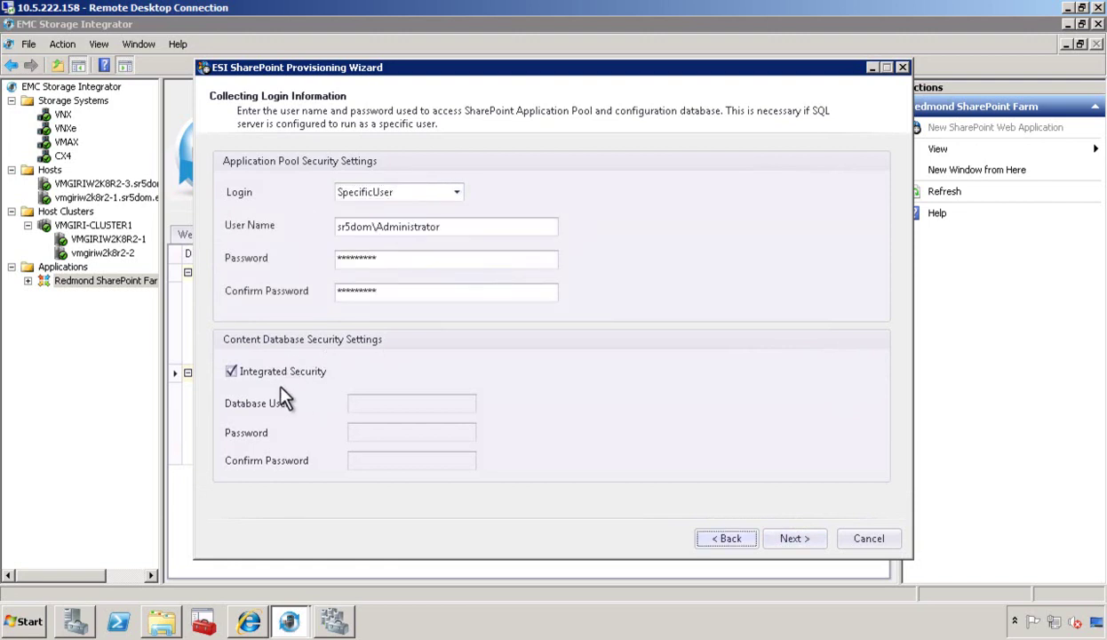
# Choose CX4 as the storage system and its SILVER POOL storage pool.
pyautogui.click(781, 538)
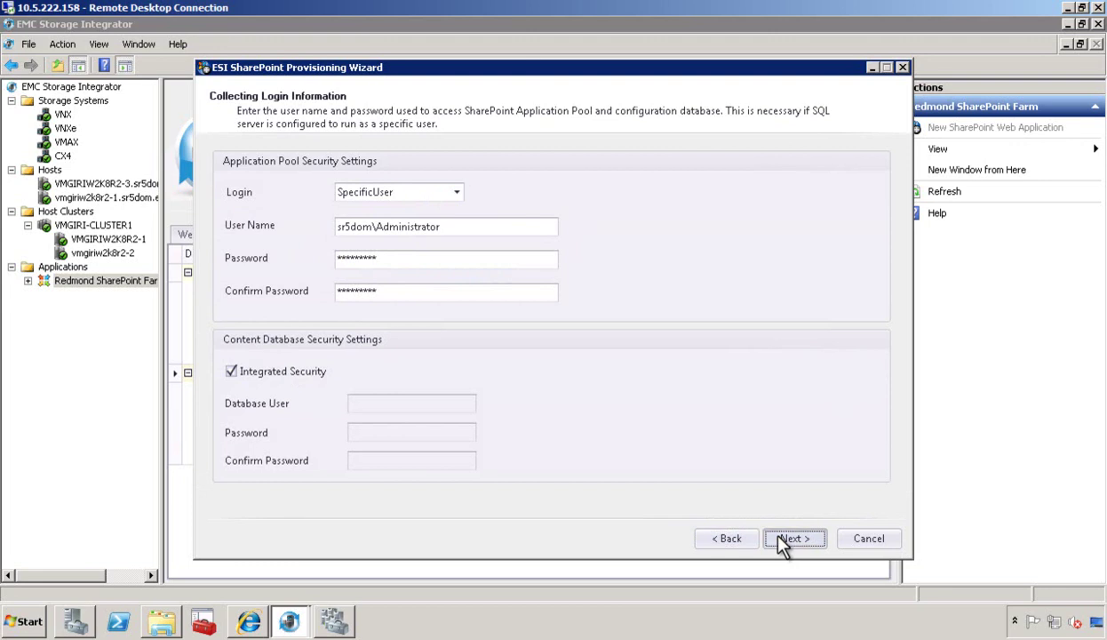
pyautogui.click(444, 190)
pyautogui.click(388, 260)
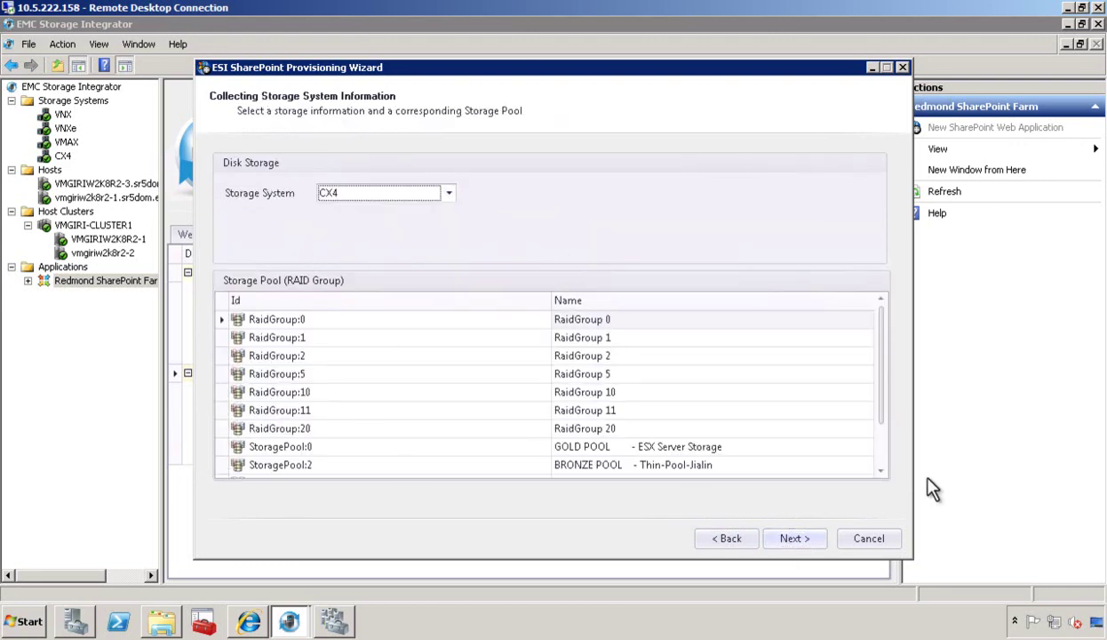
pyautogui.click(879, 455)
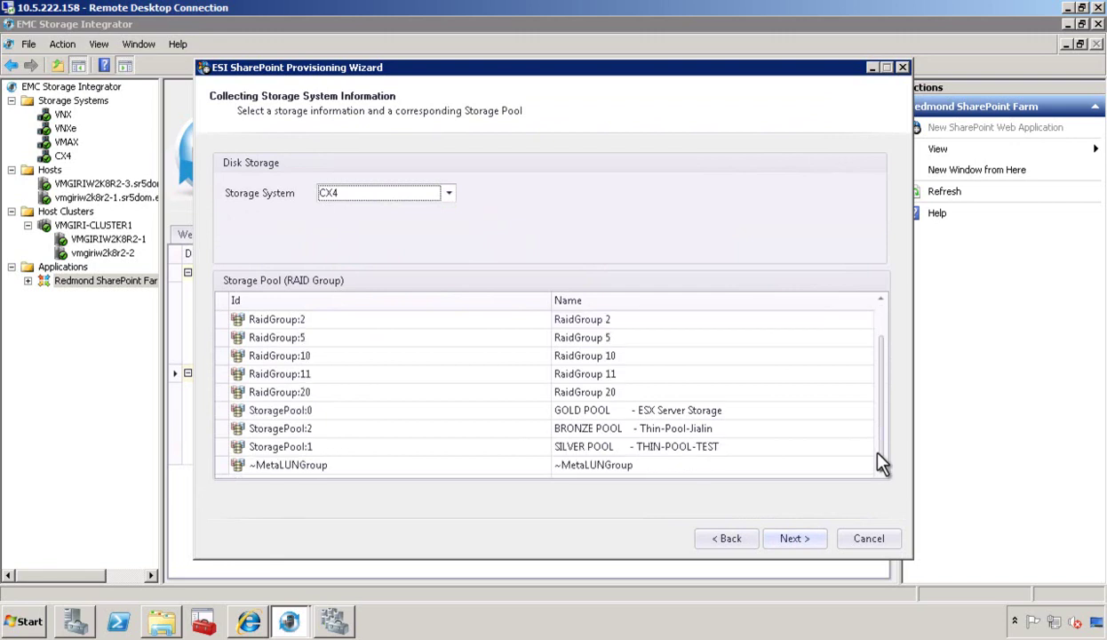
pyautogui.click(301, 448)
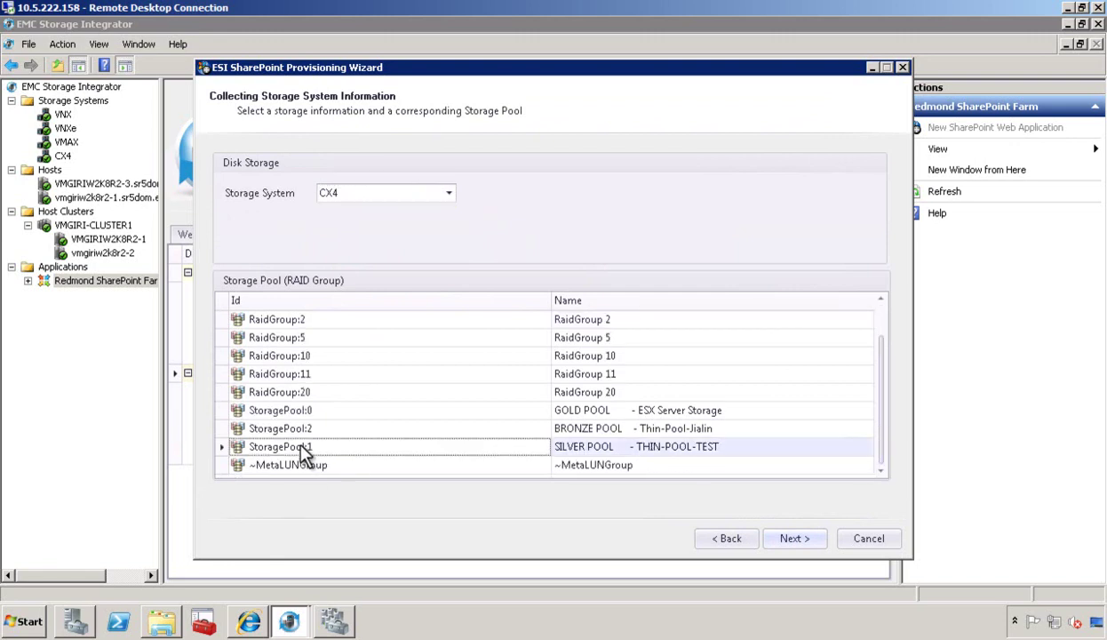
# Review the summary and provision the web application, which appears as SharePoint - 8363.
pyautogui.click(802, 545)
pyautogui.scroll(-1, 885, 404)
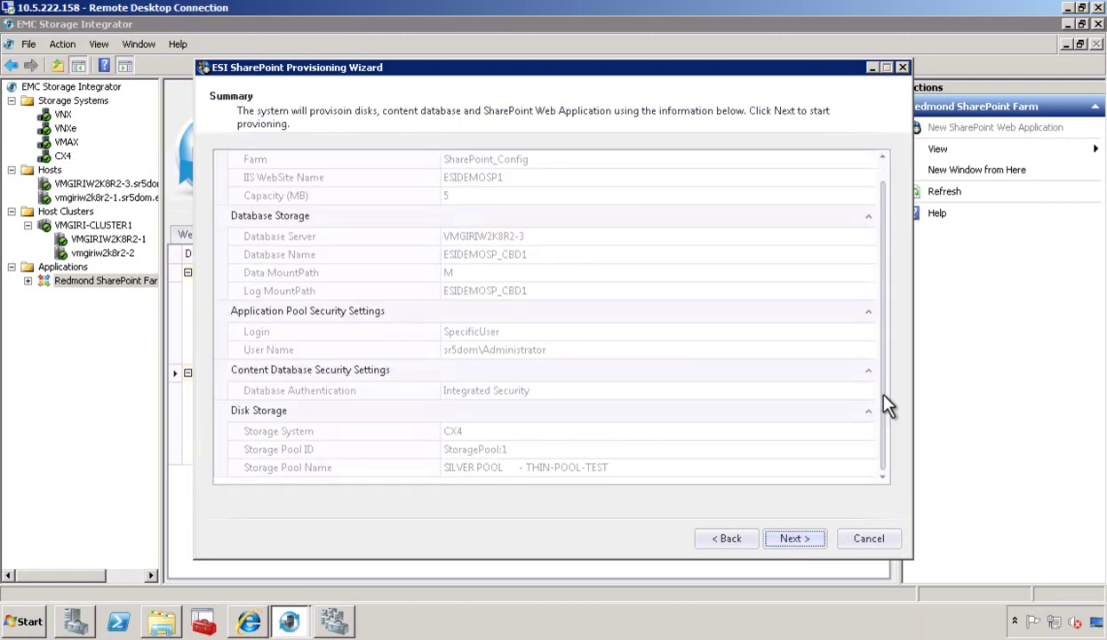
pyautogui.click(807, 538)
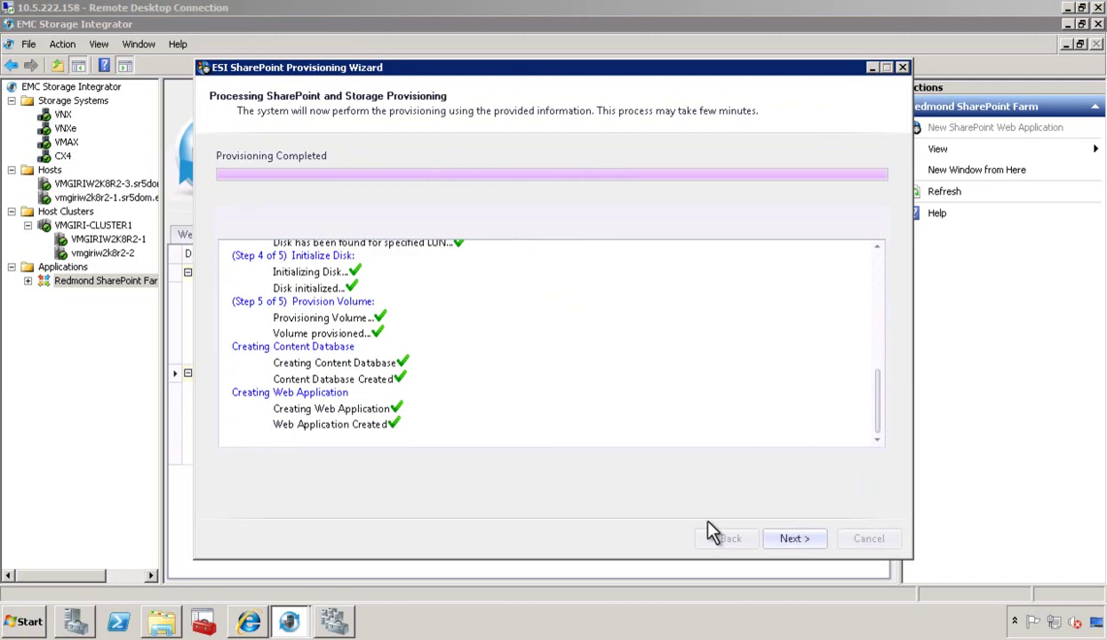
pyautogui.click(785, 538)
pyautogui.click(783, 537)
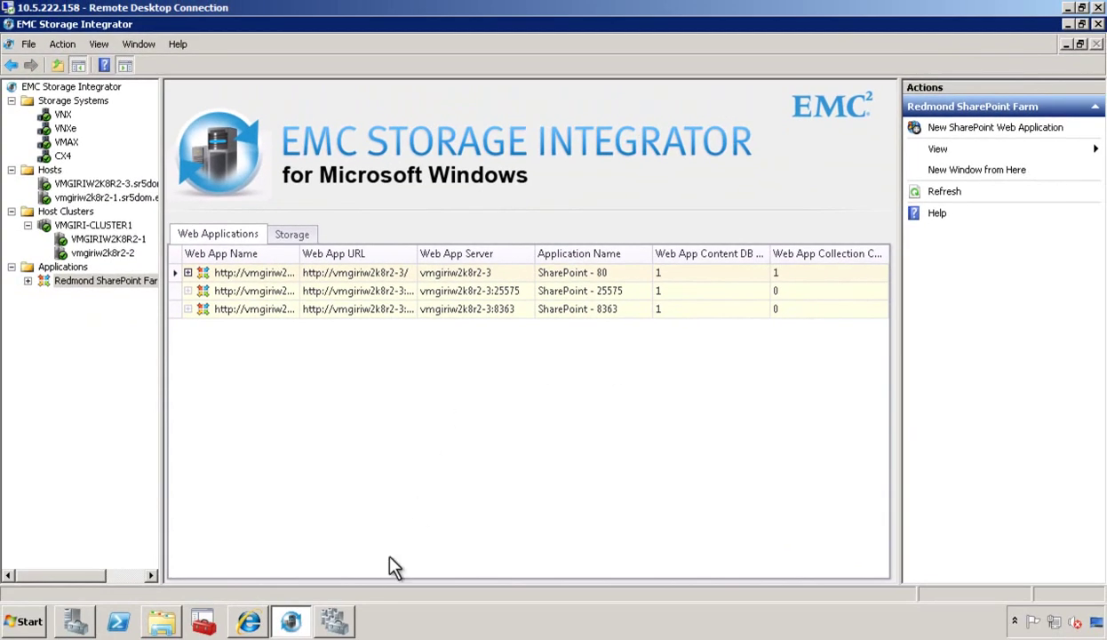
# Refresh Central Administration's web application list in Internet Explorer to show SharePoint - 11559 on port 8363.
pyautogui.moveTo(336, 627)
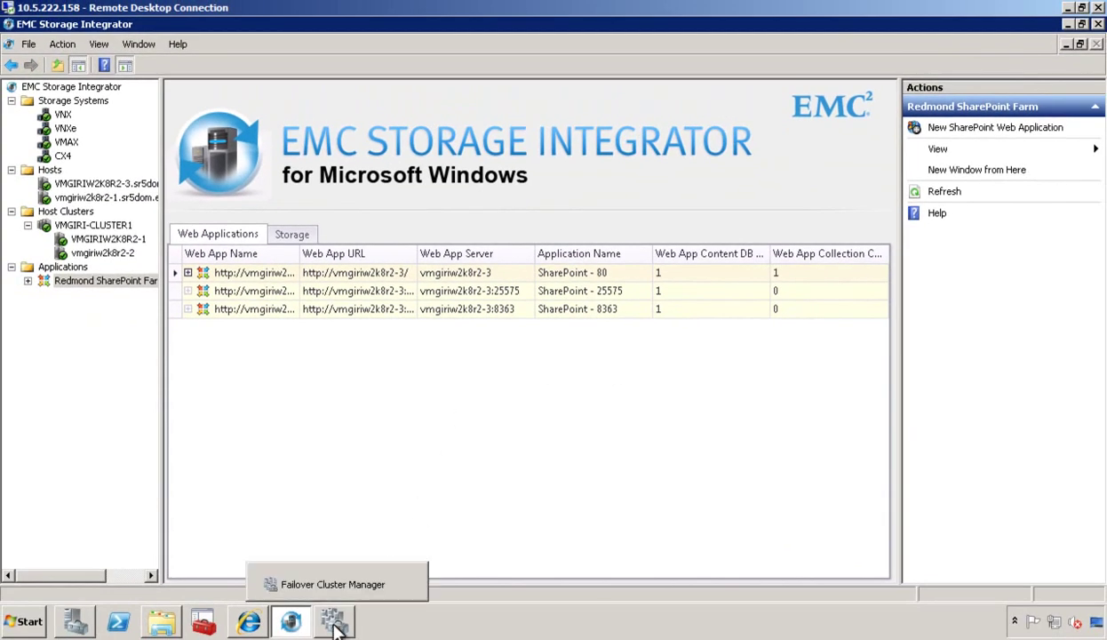
pyautogui.click(252, 622)
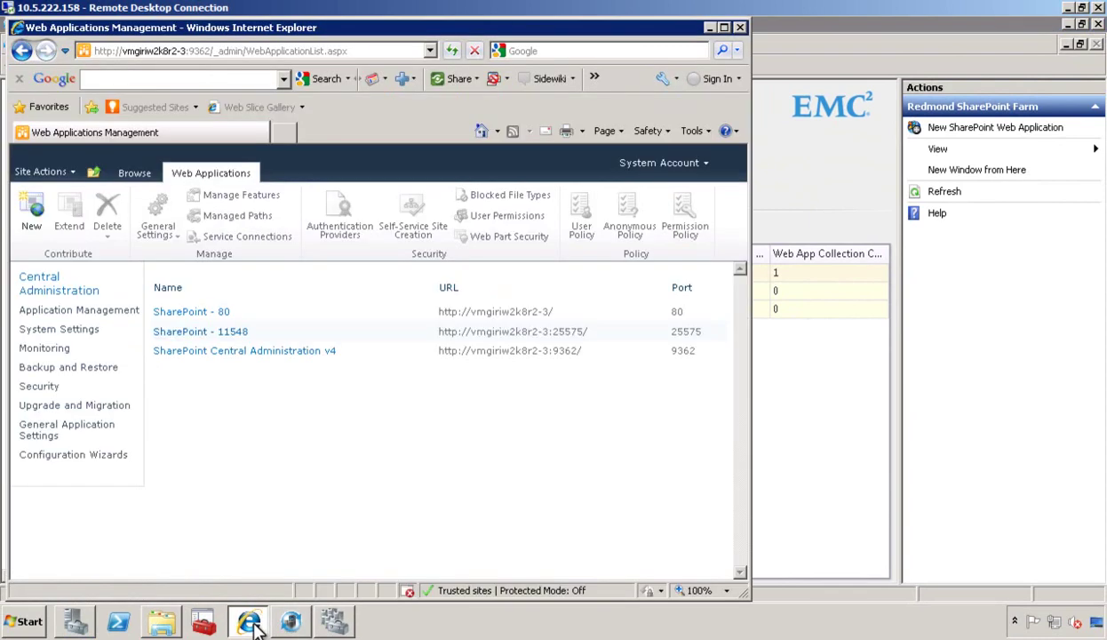
pyautogui.click(451, 55)
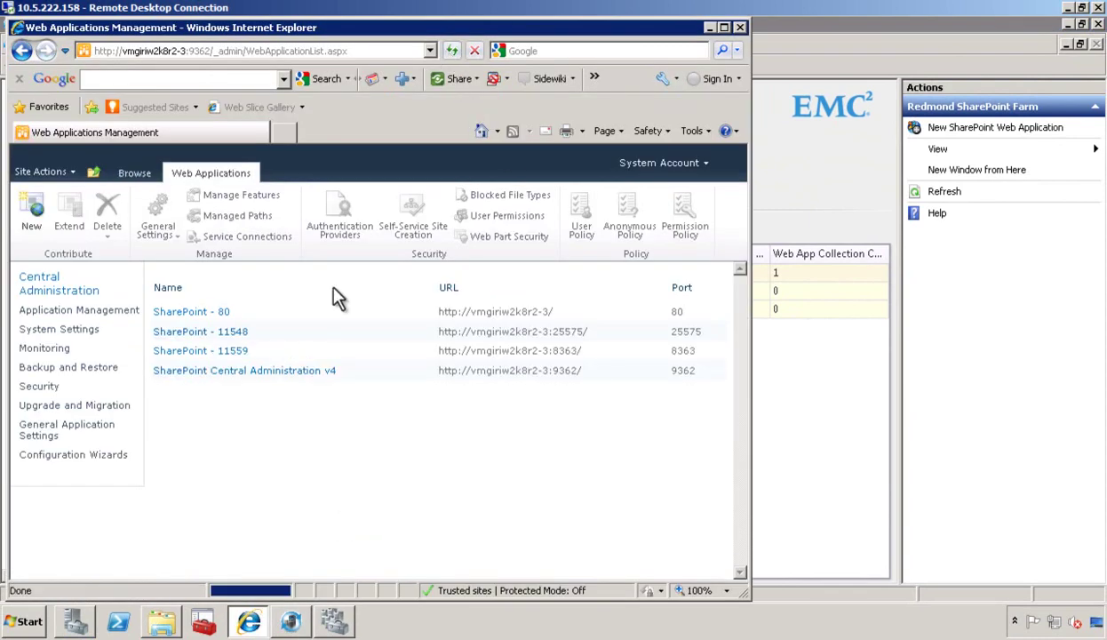